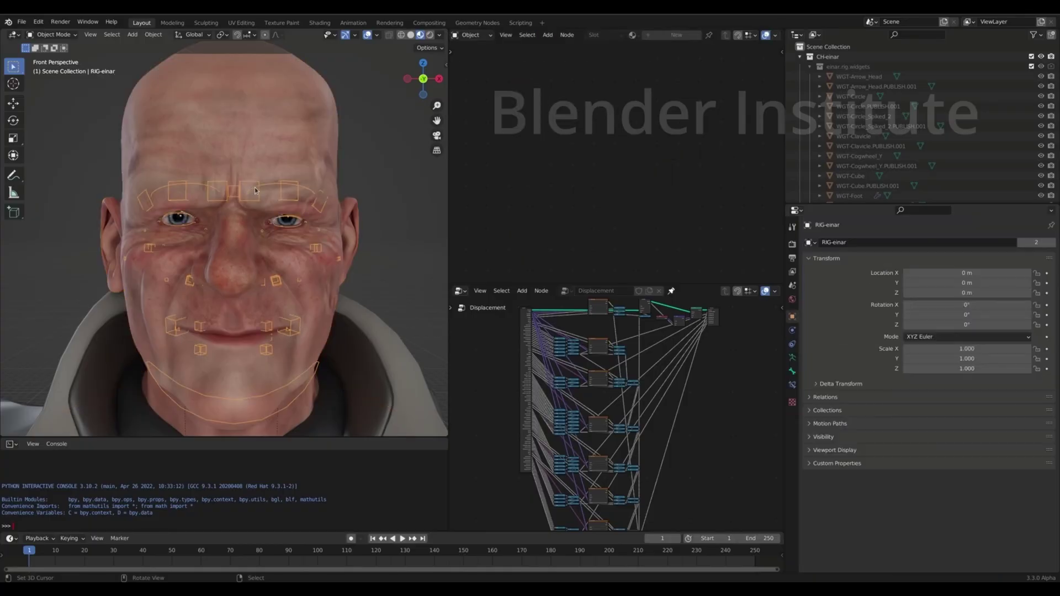
# - Drag a face bone to deform the brow in the face-rig demo file
pyautogui.moveTo(298, 220); pyautogui.dragTo(295, 208)
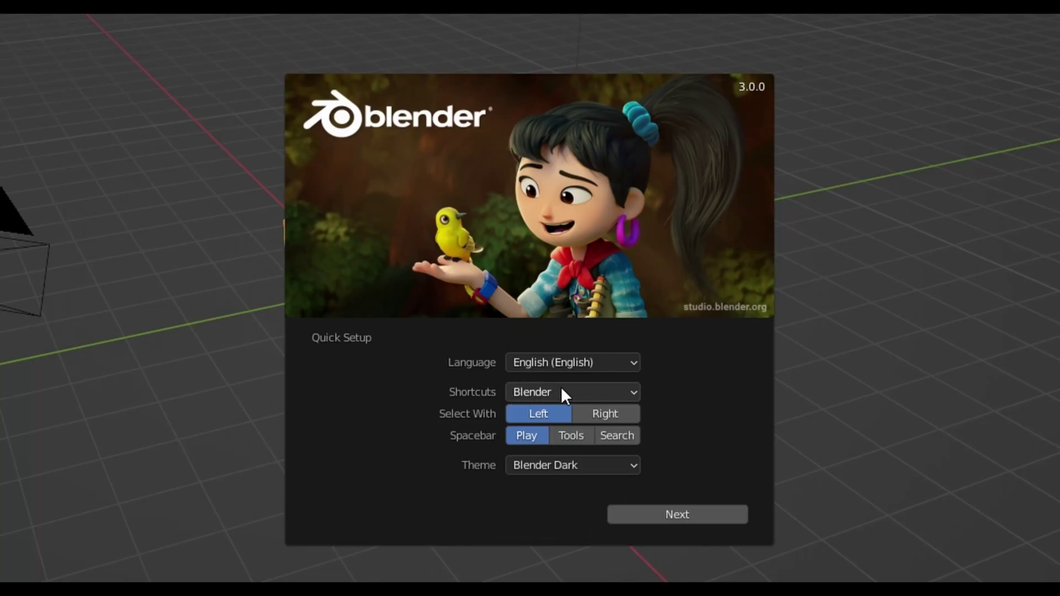
pyautogui.click(624, 393)
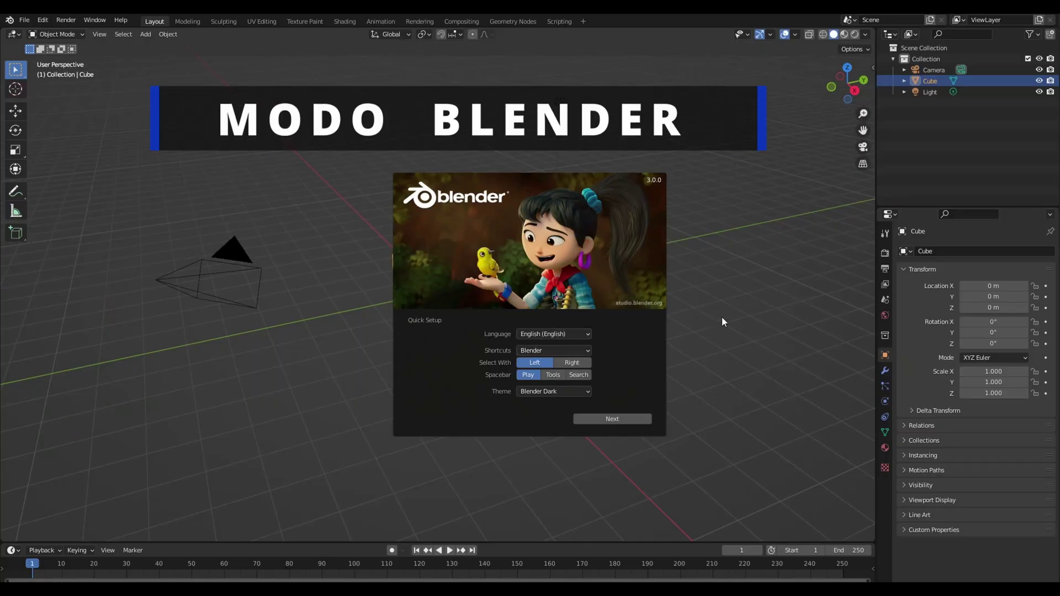
# - Close the splash and orbit the view, snapping to back and top views with the gizmo
pyautogui.click(725, 306)
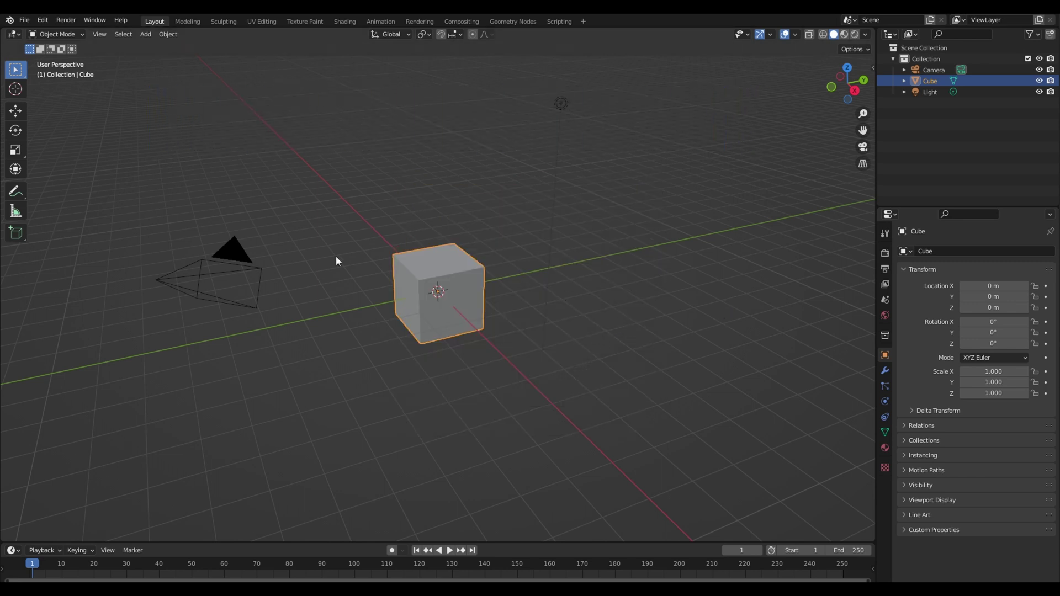
pyautogui.moveTo(595, 346)
pyautogui.mouseDown(button='middle')
pyautogui.moveTo(561, 348)
pyautogui.moveTo(525, 391)
pyautogui.moveTo(628, 282)
pyautogui.moveTo(500, 283)
pyautogui.moveTo(466, 397)
pyautogui.moveTo(647, 354)
pyautogui.moveTo(603, 283)
pyautogui.moveTo(532, 359)
pyautogui.moveTo(605, 352)
pyautogui.moveTo(525, 339)
pyautogui.moveTo(667, 361)
pyautogui.moveTo(620, 296)
pyautogui.moveTo(549, 373)
pyautogui.moveTo(703, 310)
pyautogui.moveTo(676, 286)
pyautogui.moveTo(672, 304)
pyautogui.moveTo(686, 289)
pyautogui.moveTo(668, 319)
pyautogui.moveTo(674, 294)
pyautogui.moveTo(672, 313)
pyautogui.moveTo(656, 292)
pyautogui.mouseUp(button='middle')
pyautogui.click(864, 80)
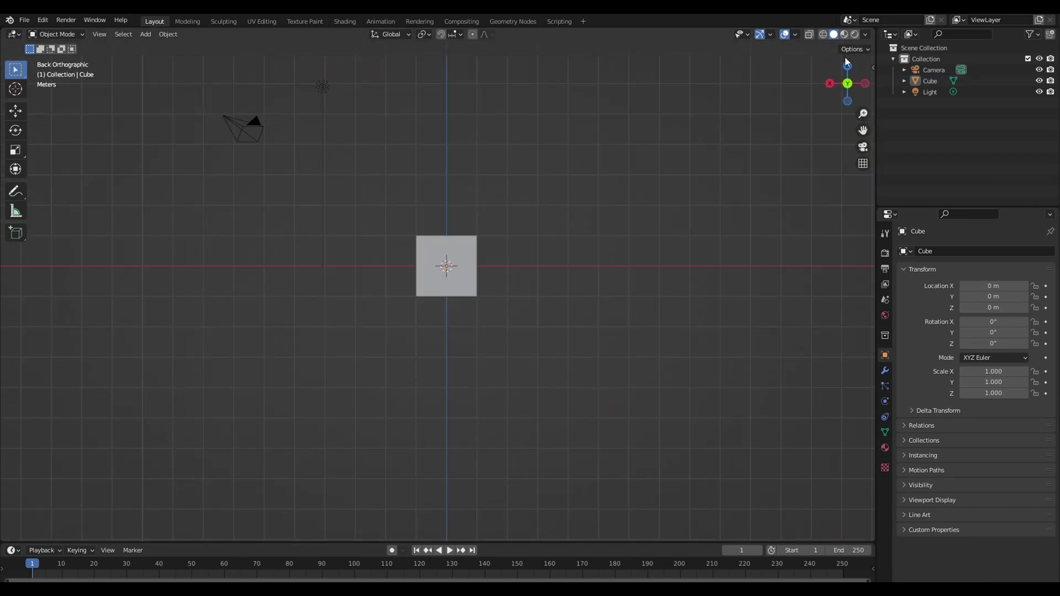
pyautogui.moveTo(855, 93); pyautogui.dragTo(850, 67)
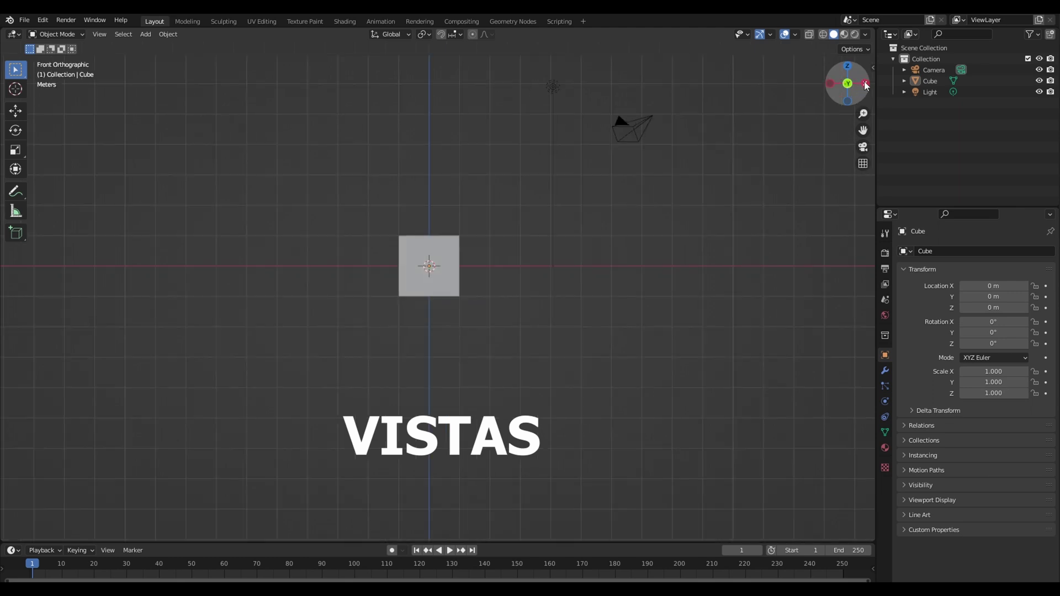
pyautogui.click(849, 68)
pyautogui.moveTo(847, 105)
pyautogui.mouseDown()
pyautogui.moveTo(764, 218)
pyautogui.moveTo(781, 238)
pyautogui.moveTo(757, 166)
pyautogui.mouseUp()
pyautogui.moveTo(757, 166)
pyautogui.mouseDown(button='middle')
pyautogui.moveTo(764, 182)
pyautogui.moveTo(698, 147)
pyautogui.moveTo(693, 211)
pyautogui.moveTo(750, 217)
pyautogui.moveTo(773, 199)
pyautogui.mouseUp(button='middle')
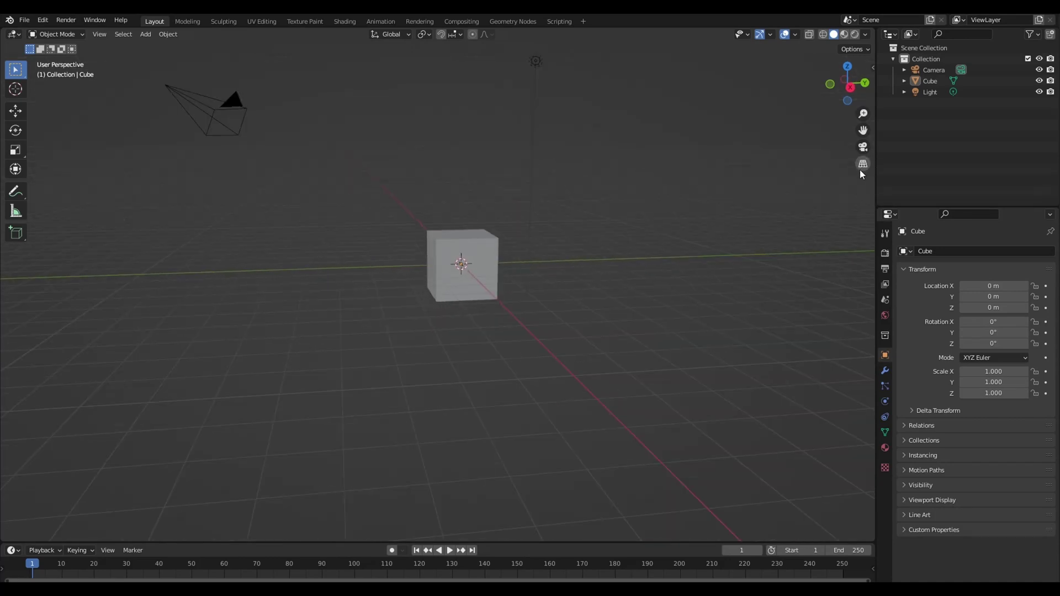
# - Toggle orthographic and back to perspective projection, then select the default cube
pyautogui.moveTo(584, 311); pyautogui.dragTo(592, 332, button='middle')
pyautogui.click(863, 164)
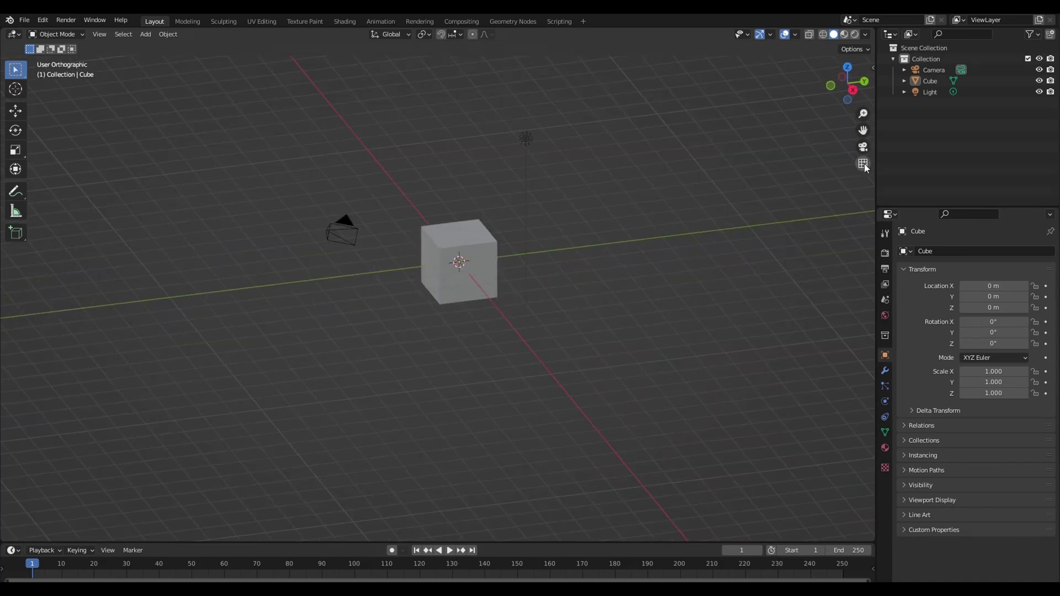
pyautogui.click(863, 164)
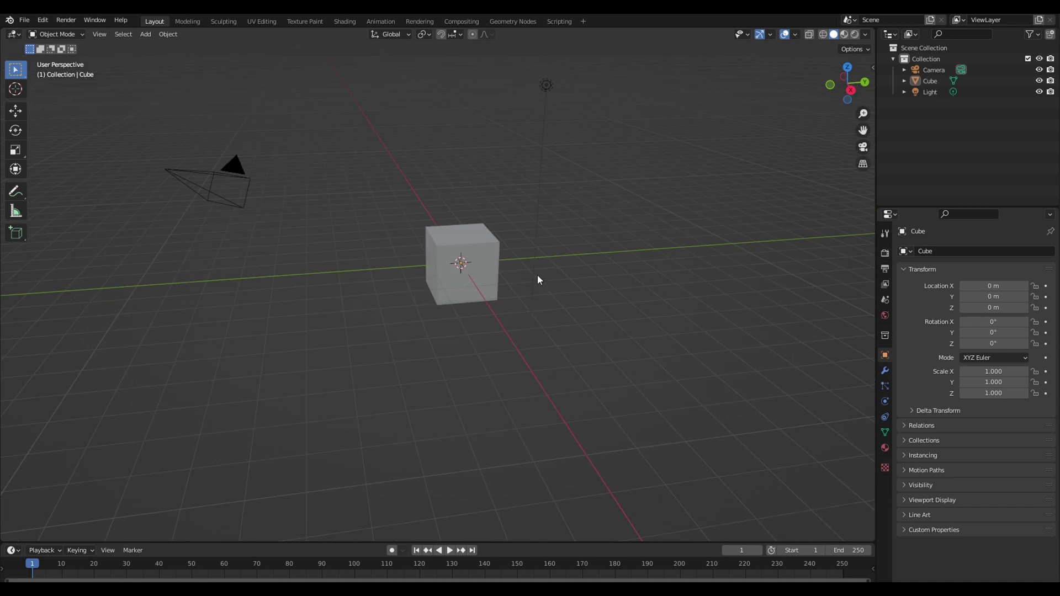
pyautogui.click(476, 283)
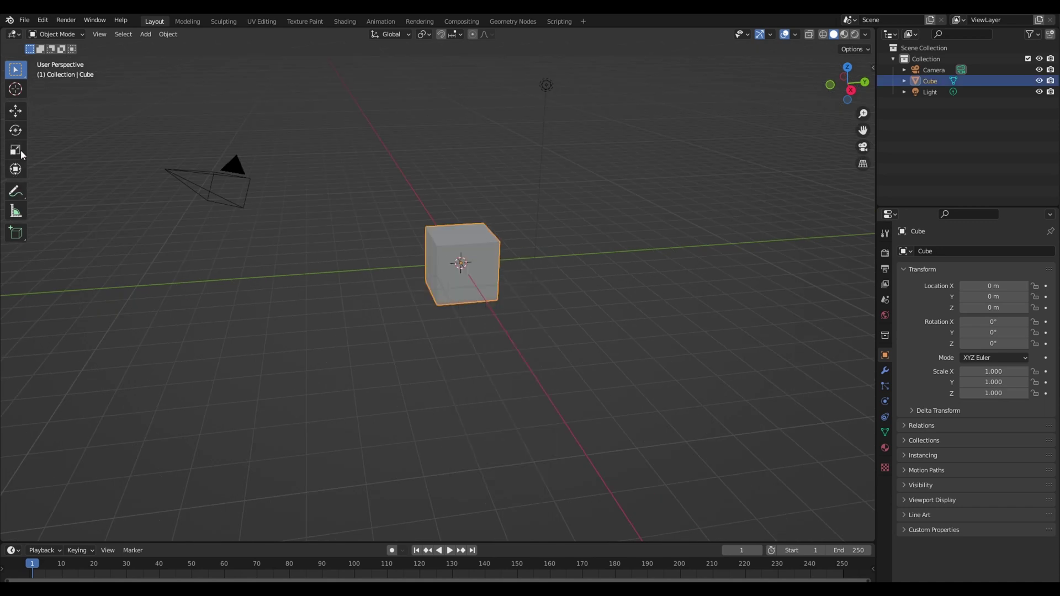
# - Try the Move and Rotate tools and the Gizmos popover, then reselect the cube
pyautogui.click(16, 112)
pyautogui.click(15, 131)
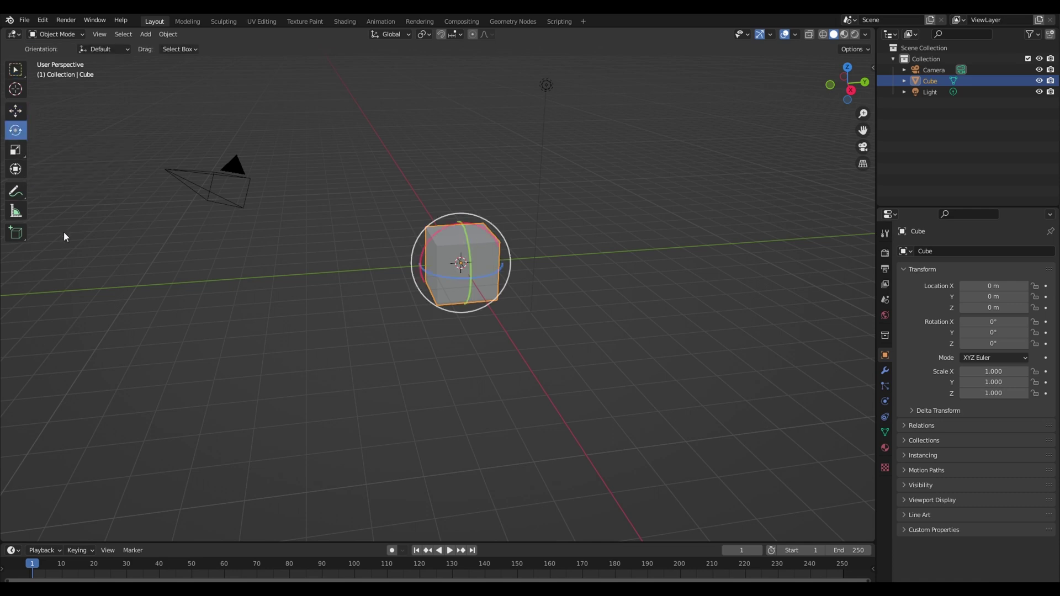
pyautogui.click(15, 112)
pyautogui.click(770, 34)
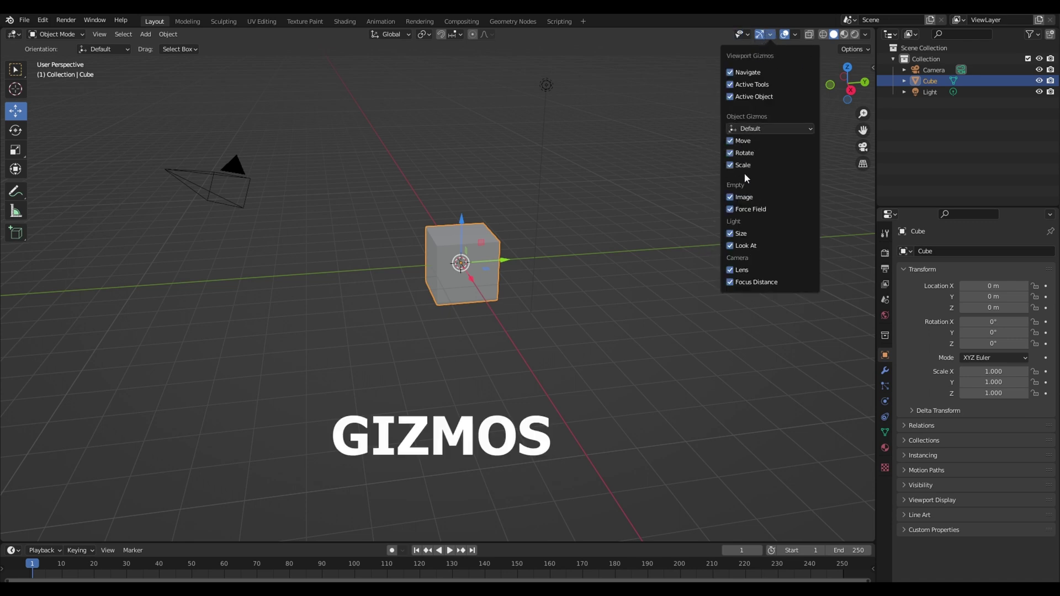
pyautogui.click(524, 295)
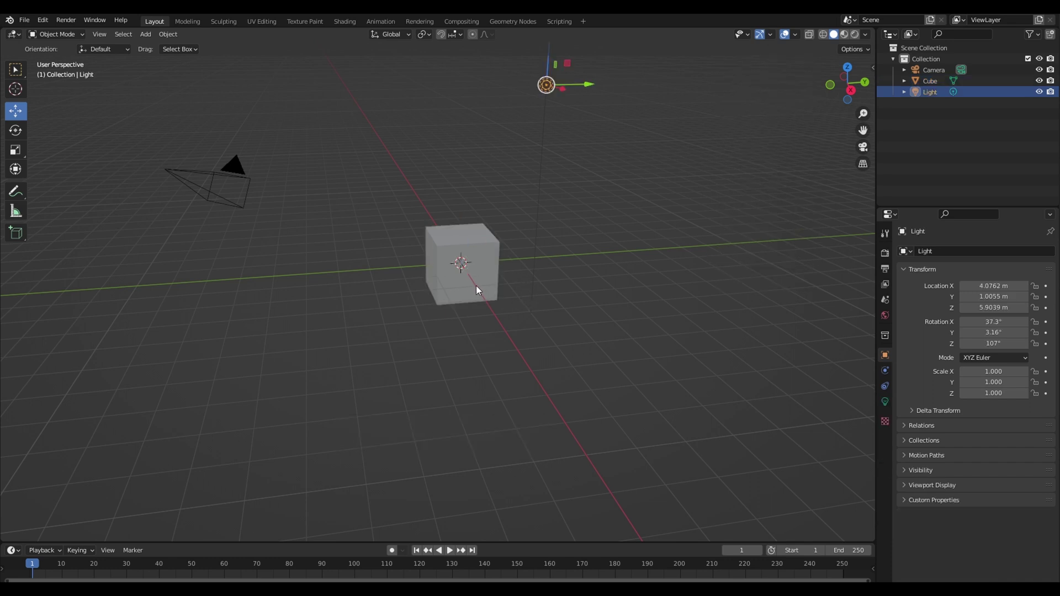
pyautogui.click(476, 286)
# - Try and cancel a move and a rotation, then scale the cube uniformly to 1.056
pyautogui.press('g')
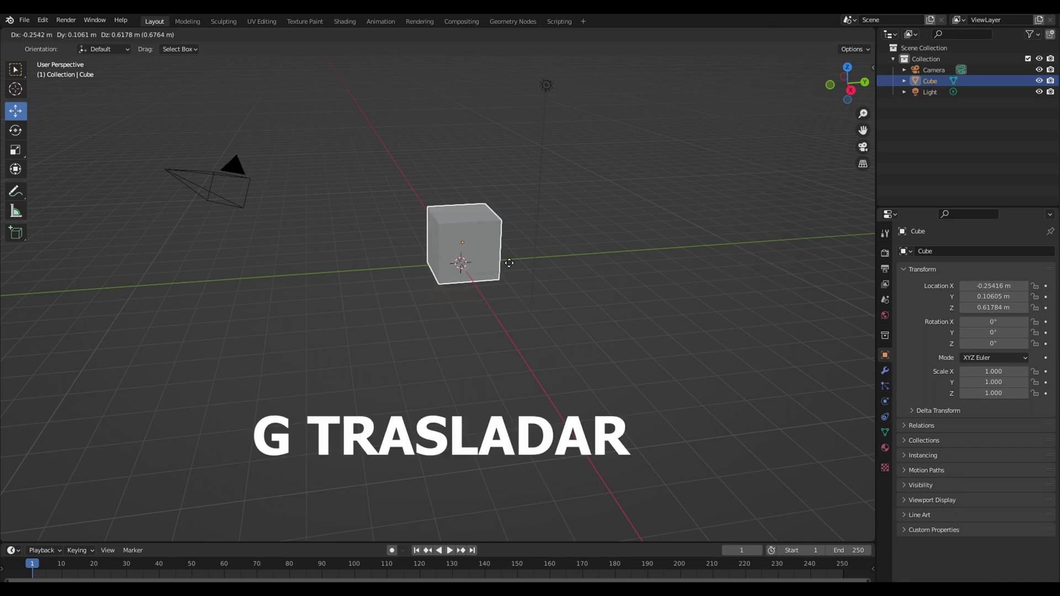
pyautogui.press('Escape')
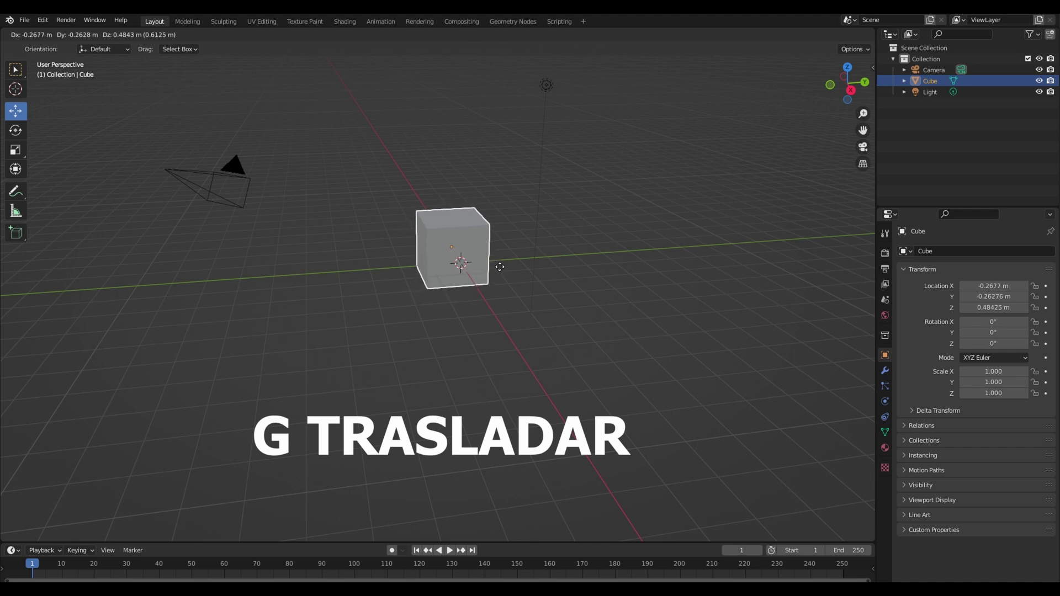
pyautogui.press('r')
pyautogui.press('Escape')
pyautogui.press('s')
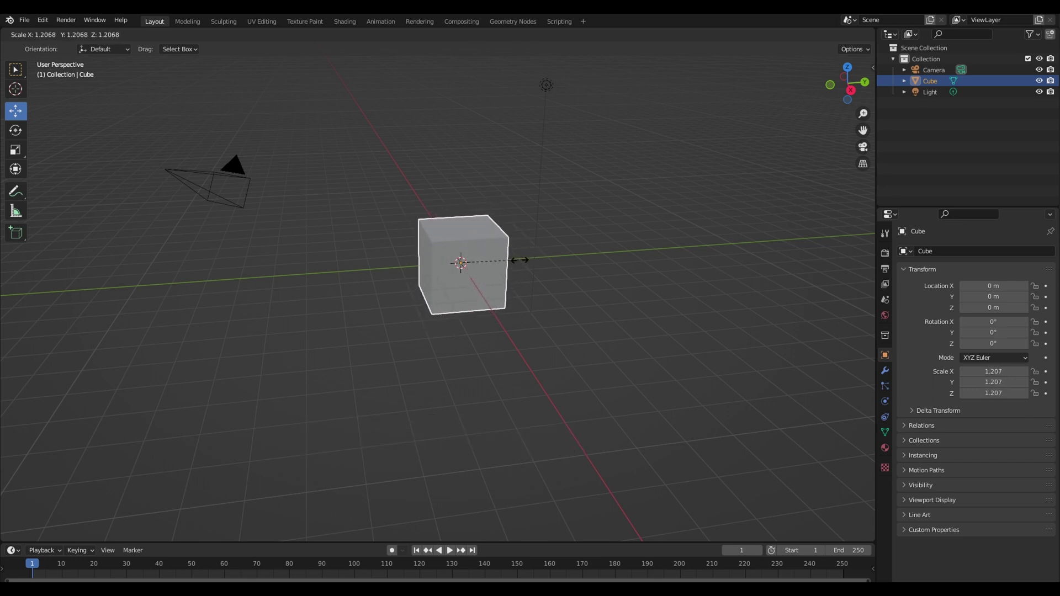
pyautogui.click(516, 267)
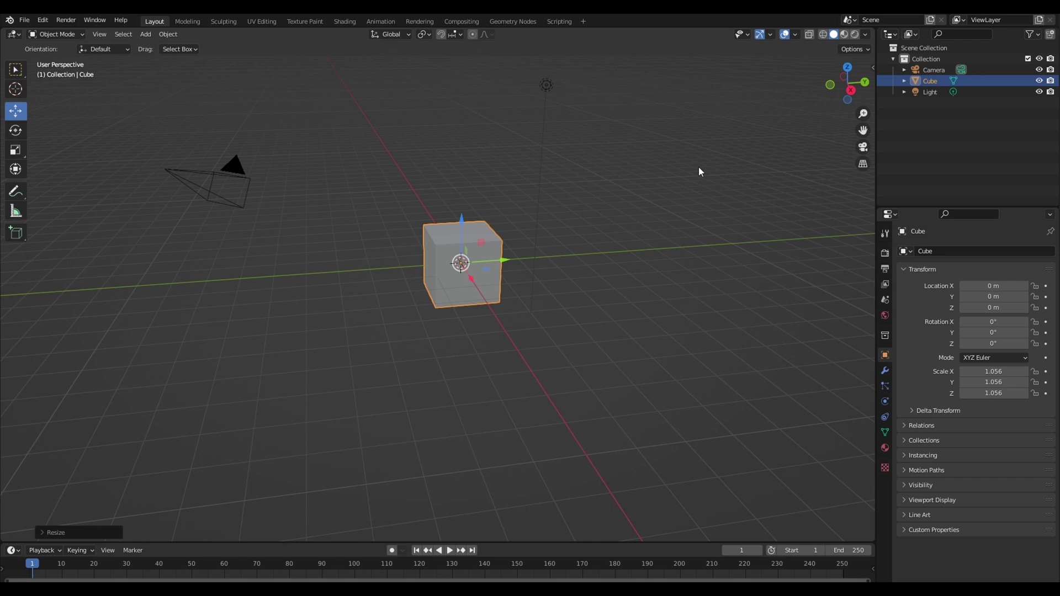
pyautogui.click(771, 35)
# - With the Transform tool gizmo, move the cube, tilt it -21.2° on X and squash Y to 0.594
pyautogui.hotkey('shift', 'space')
pyautogui.press('t')
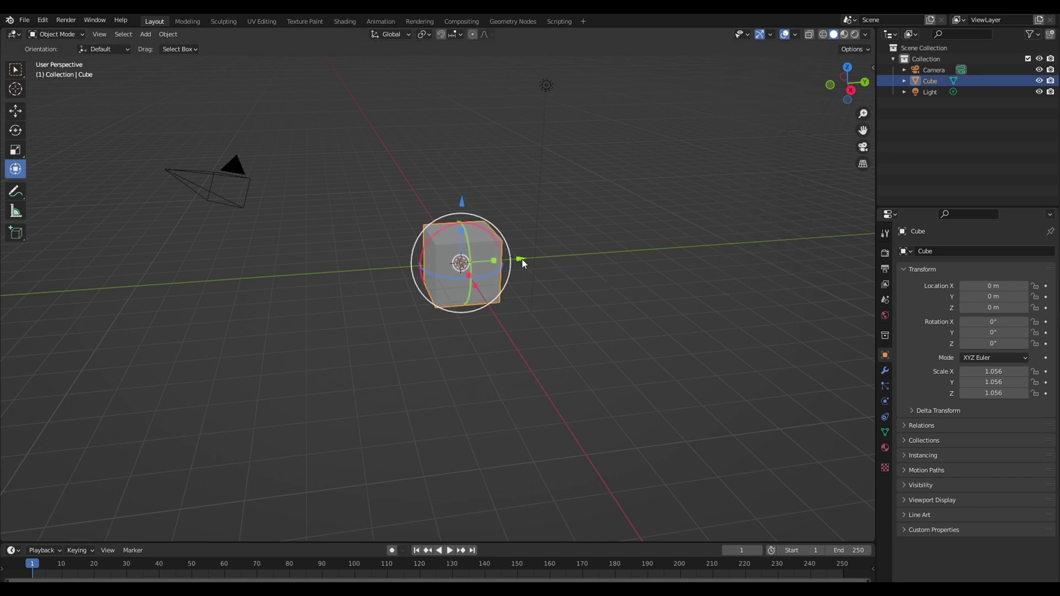
pyautogui.moveTo(530, 263); pyautogui.dragTo(519, 263)
pyautogui.moveTo(463, 200); pyautogui.dragTo(486, 195)
pyautogui.moveTo(498, 259)
pyautogui.mouseDown()
pyautogui.moveTo(552, 257)
pyautogui.moveTo(482, 258)
pyautogui.moveTo(502, 251)
pyautogui.mouseUp()
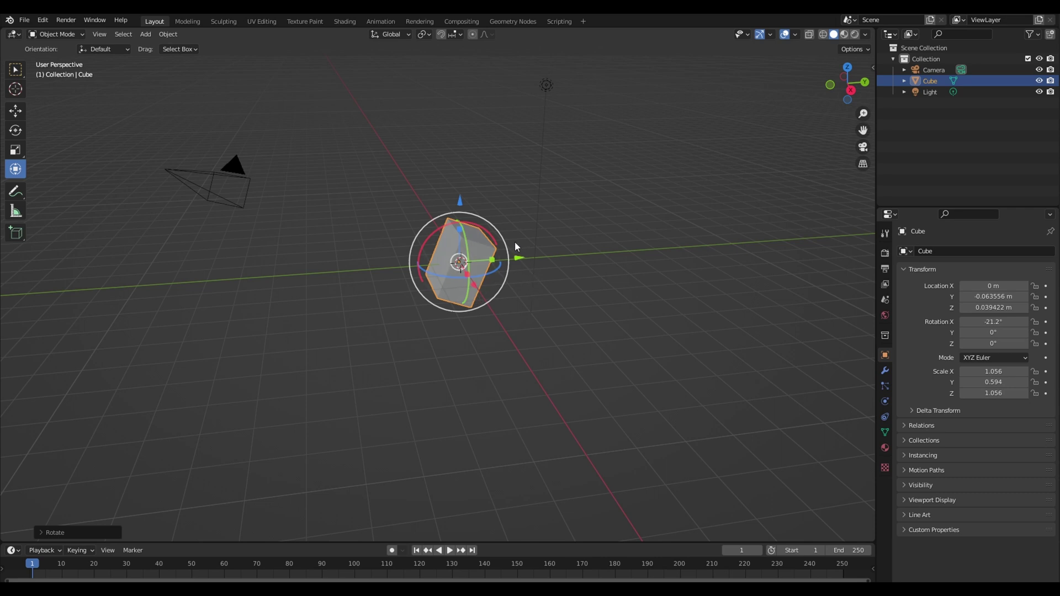
# - Set the transform orientation to Gimbal and shift the cube along Y to -0.17748 m
pyautogui.press(',')
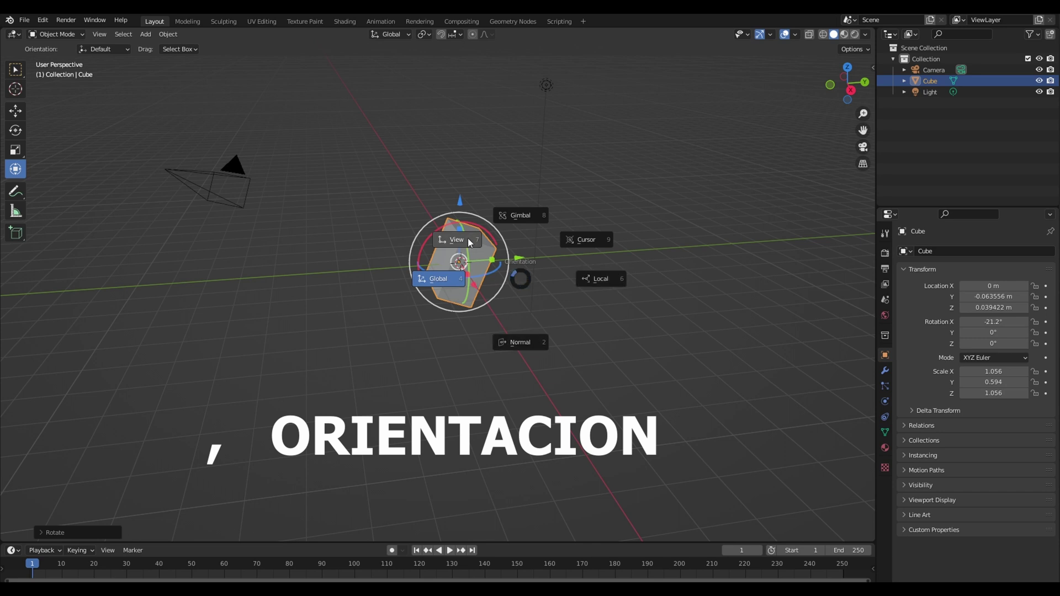
pyautogui.click(521, 215)
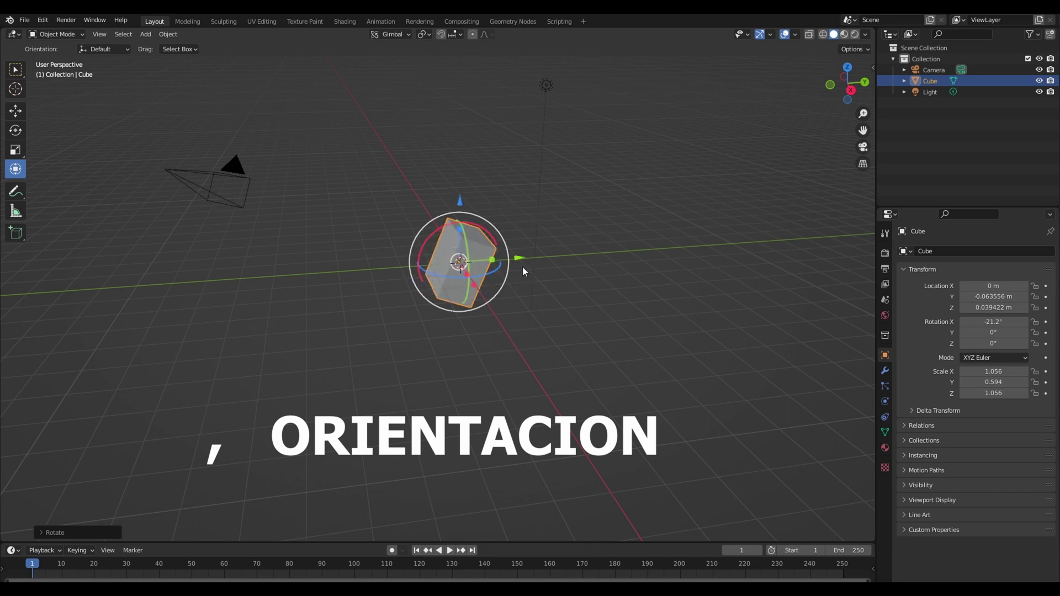
pyautogui.moveTo(523, 255); pyautogui.dragTo(560, 257)
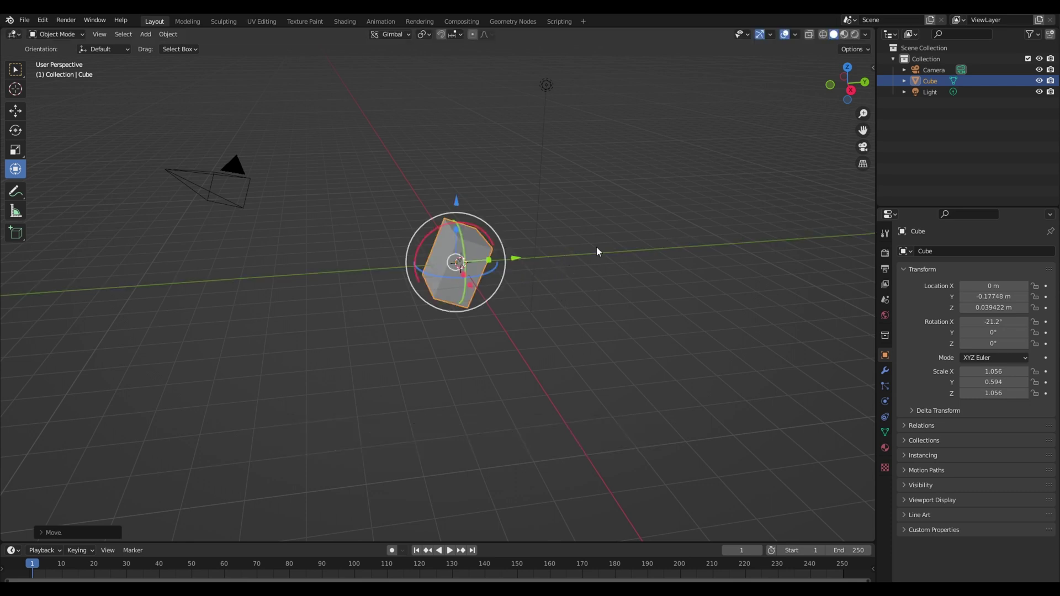
pyautogui.click(478, 274)
pyautogui.moveTo(478, 274)
pyautogui.mouseDown(button='middle')
pyautogui.moveTo(537, 288)
pyautogui.moveTo(538, 273)
pyautogui.moveTo(525, 304)
pyautogui.moveTo(527, 296)
pyautogui.mouseUp(button='middle')
# - Insert a location, rotation and scale keyframe on the cube and enable auto-keying
pyautogui.click(466, 275)
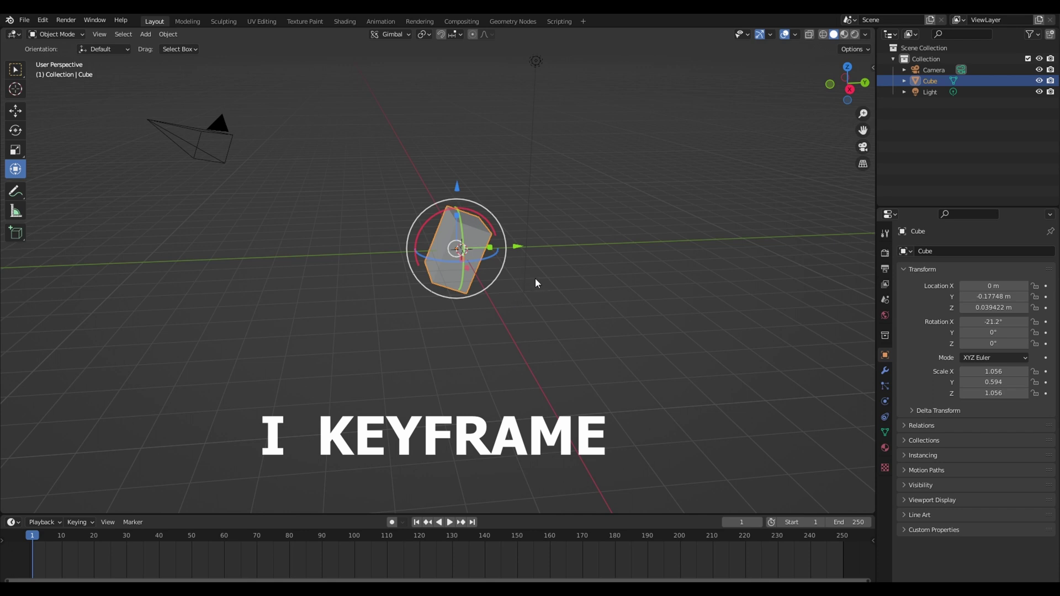
pyautogui.press('i')
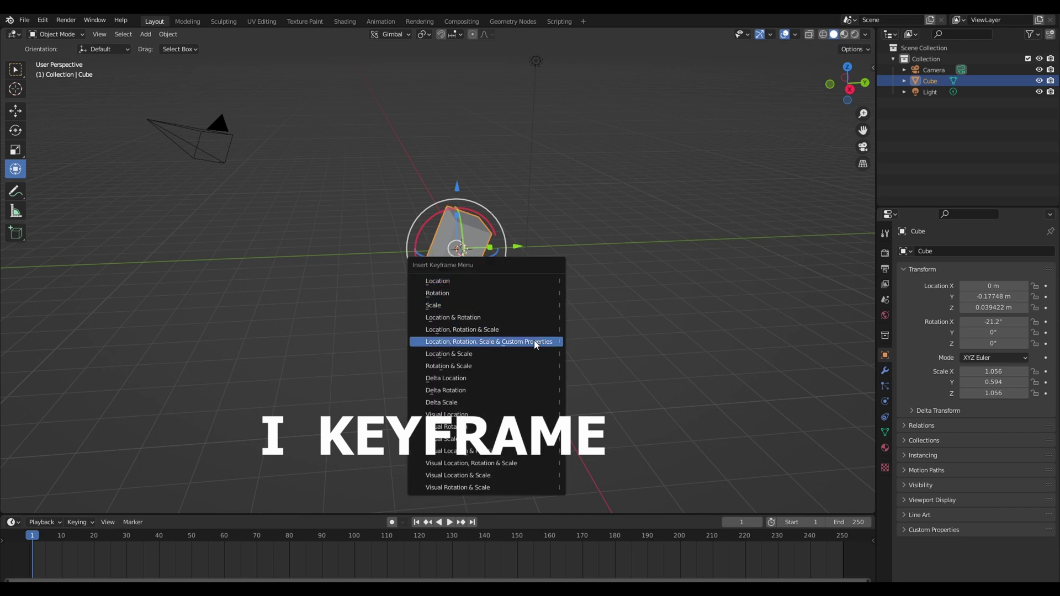
pyautogui.click(489, 330)
pyautogui.click(392, 522)
pyautogui.press('space')
pyautogui.press('space')
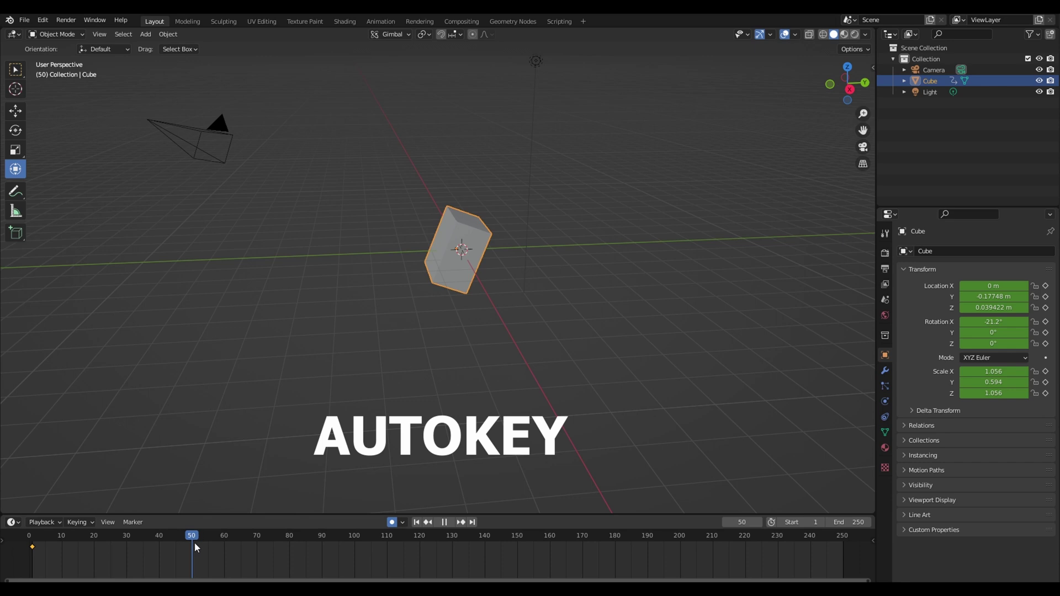
# - Move the cube along Y to 4.7897 m at frame 51 and play the animation
pyautogui.moveTo(517, 245); pyautogui.dragTo(673, 252)
pyautogui.click(673, 252)
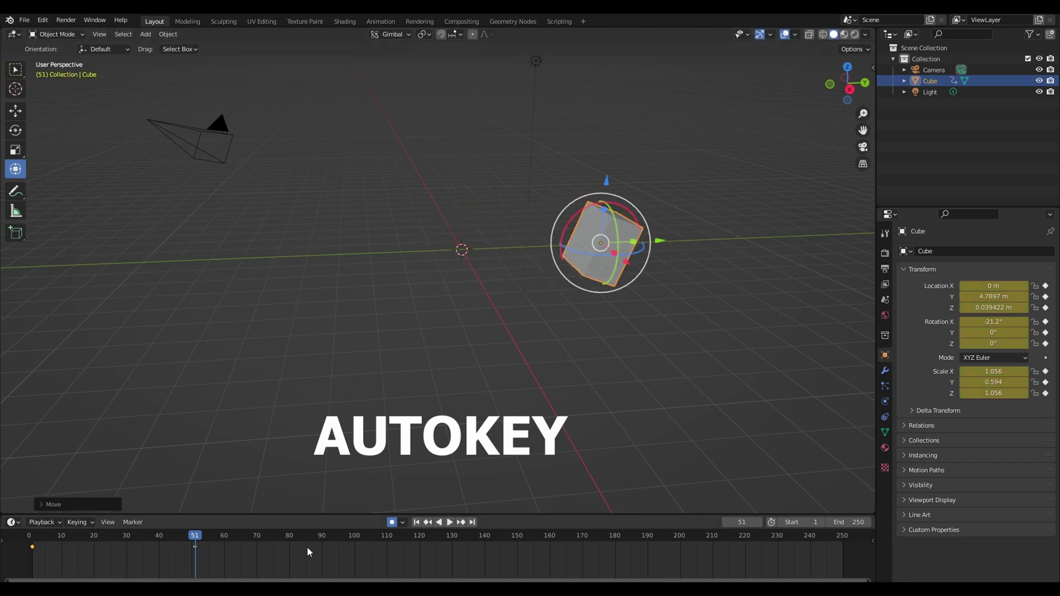
pyautogui.hotkey('shift', 'Left')
pyautogui.press('space')
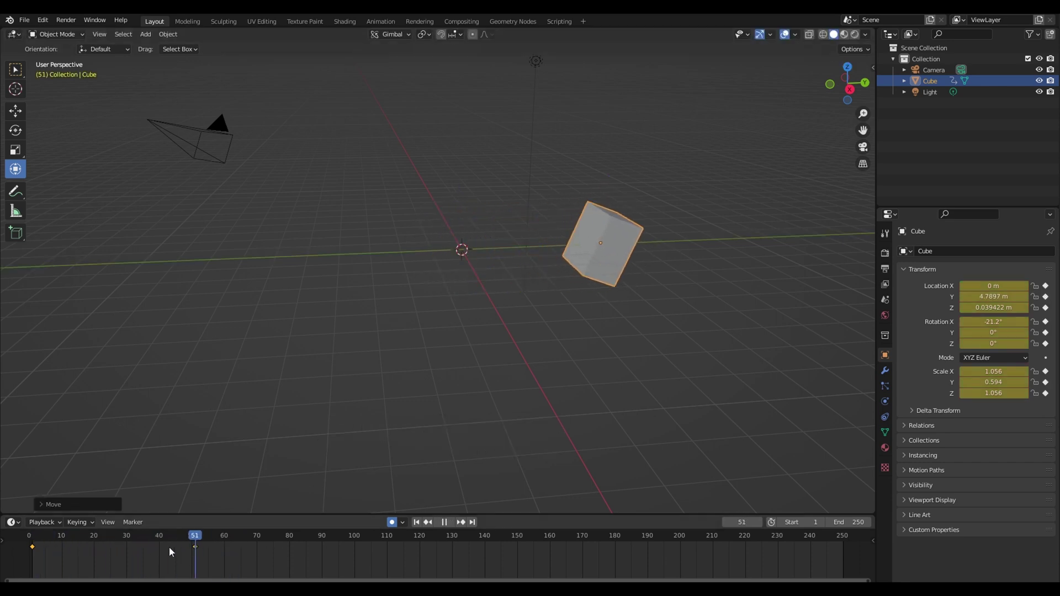
pyautogui.press('space')
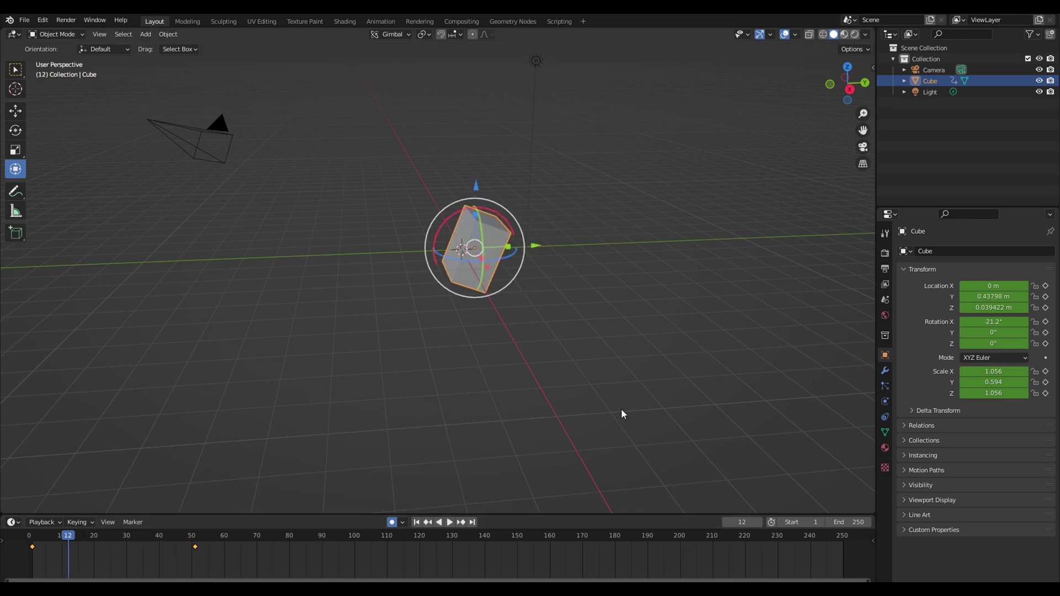
pyautogui.press('space')
pyautogui.press('space')
pyautogui.press('space')
pyautogui.press('space')
pyautogui.press('space')
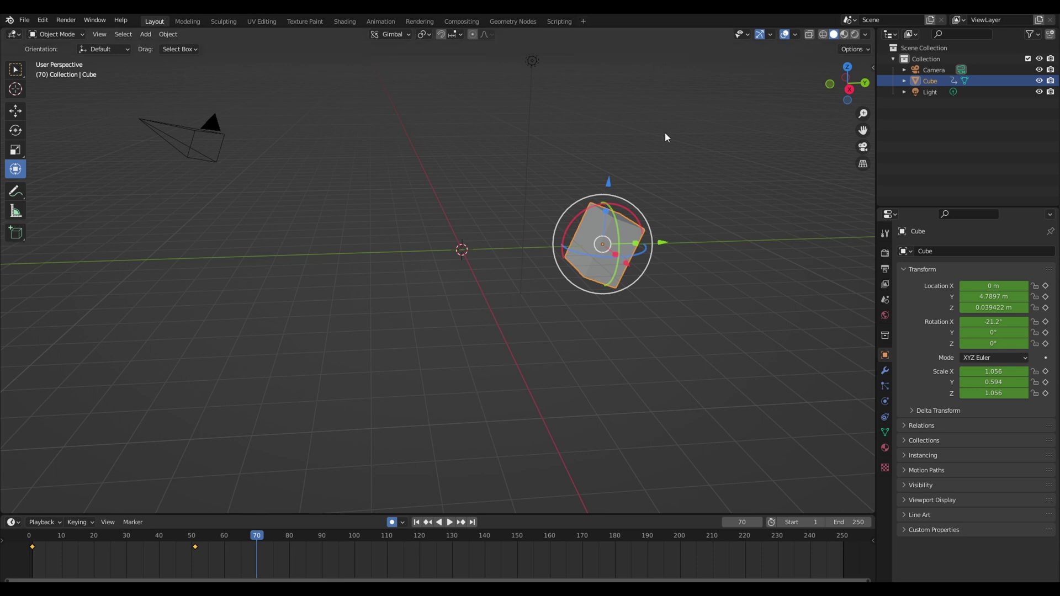
# - Add a General > Layout workspace and drag the viewport corner to split it in two
pyautogui.click(582, 22)
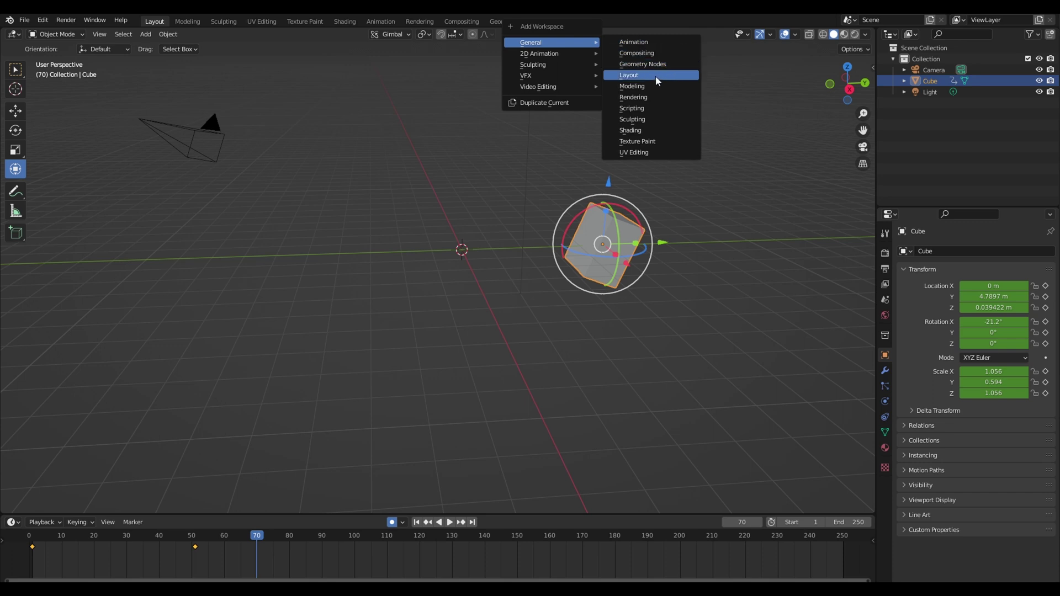
pyautogui.moveTo(551, 42)
pyautogui.click(656, 74)
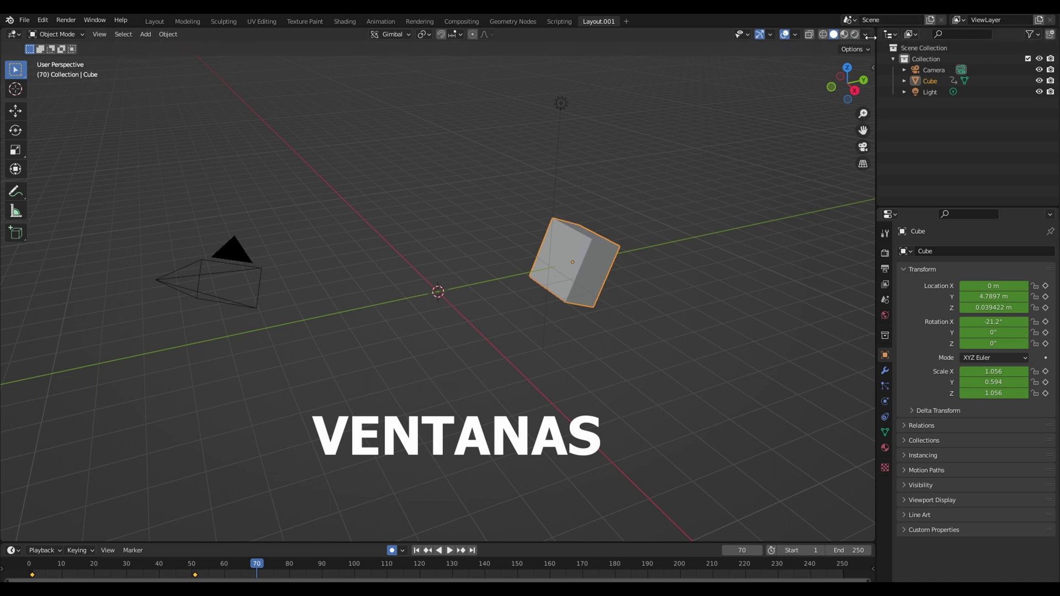
pyautogui.moveTo(873, 33); pyautogui.dragTo(437, 176)
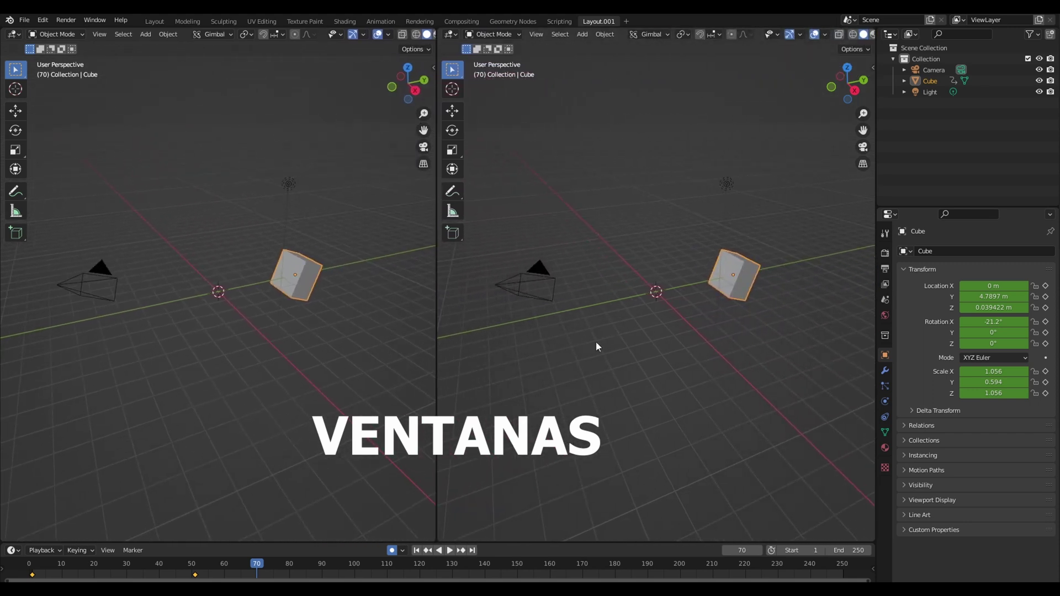
pyautogui.click(450, 36)
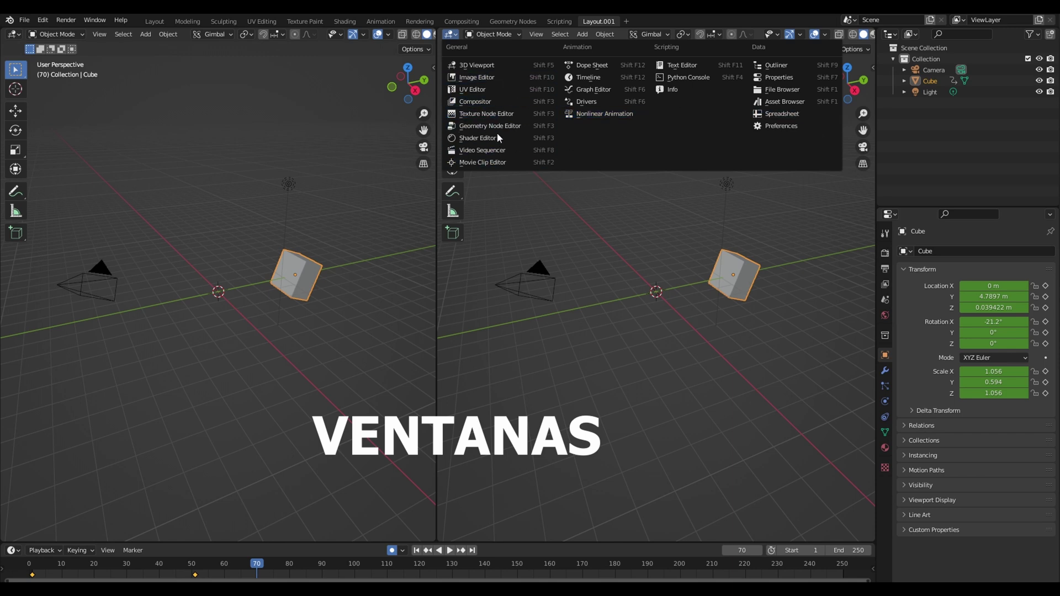
# - Make the right area a Graph Editor, join it back into one 3D viewport, and shrink the cube to 1.006, 0.566, 1.006
pyautogui.click(611, 94)
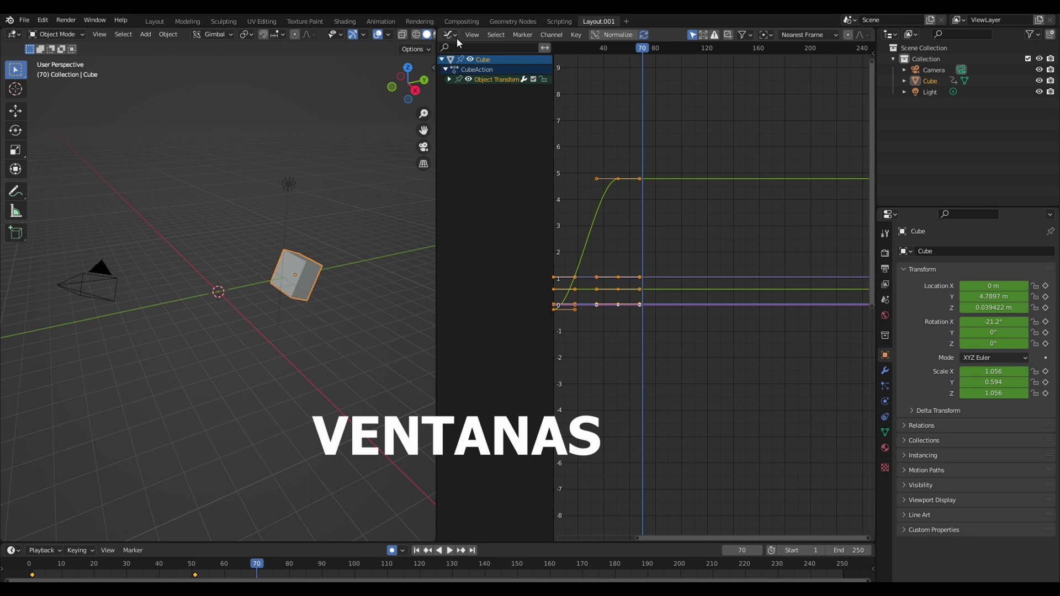
pyautogui.click(890, 34)
pyautogui.moveTo(436, 177)
pyautogui.mouseDown()
pyautogui.moveTo(667, 221)
pyautogui.moveTo(472, 329)
pyautogui.moveTo(608, 338)
pyautogui.moveTo(515, 248)
pyautogui.mouseUp()
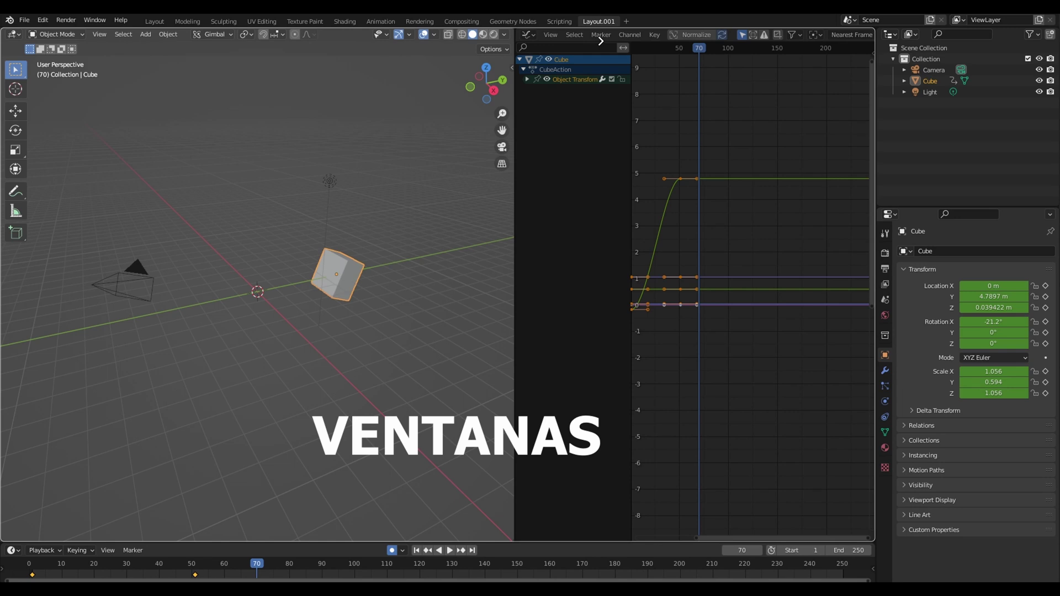
pyautogui.moveTo(600, 41); pyautogui.dragTo(631, 382)
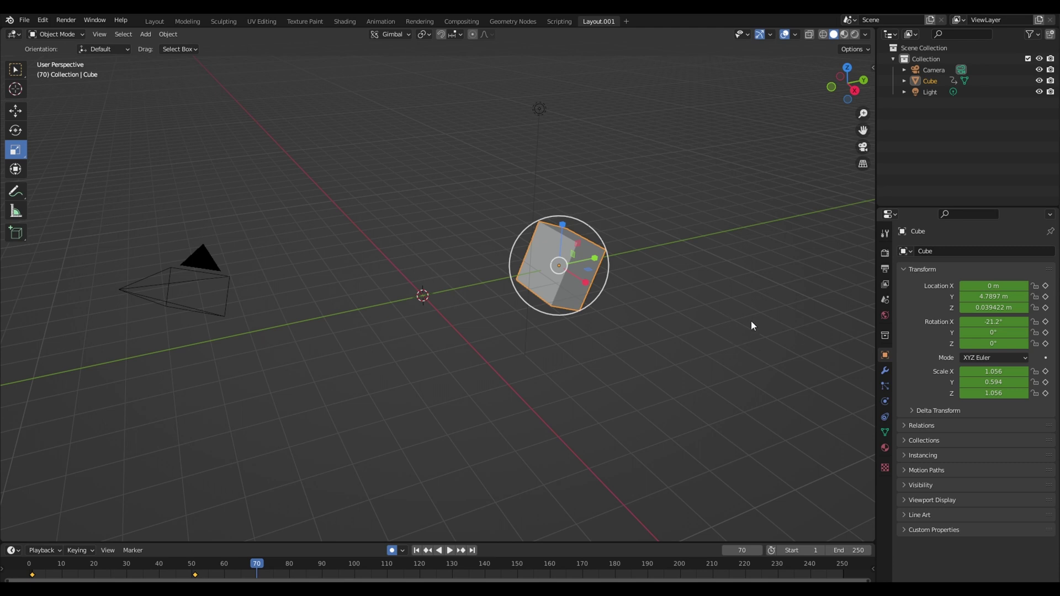
pyautogui.hotkey('ctrl', 'z')
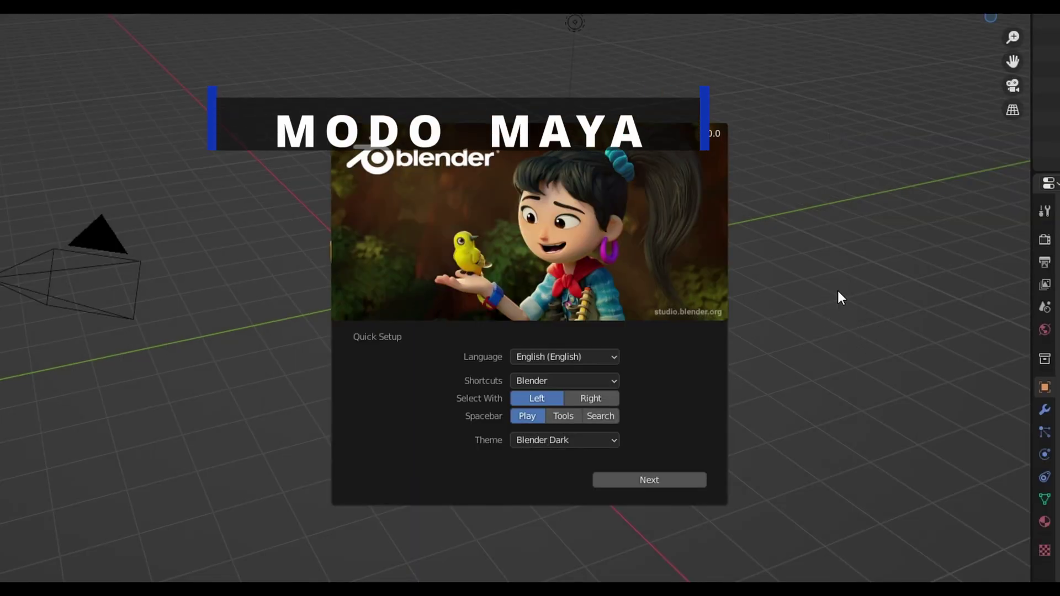
# - Choose Industry Compatible for Shortcuts in Quick Setup and close the splash
pyautogui.click(585, 381)
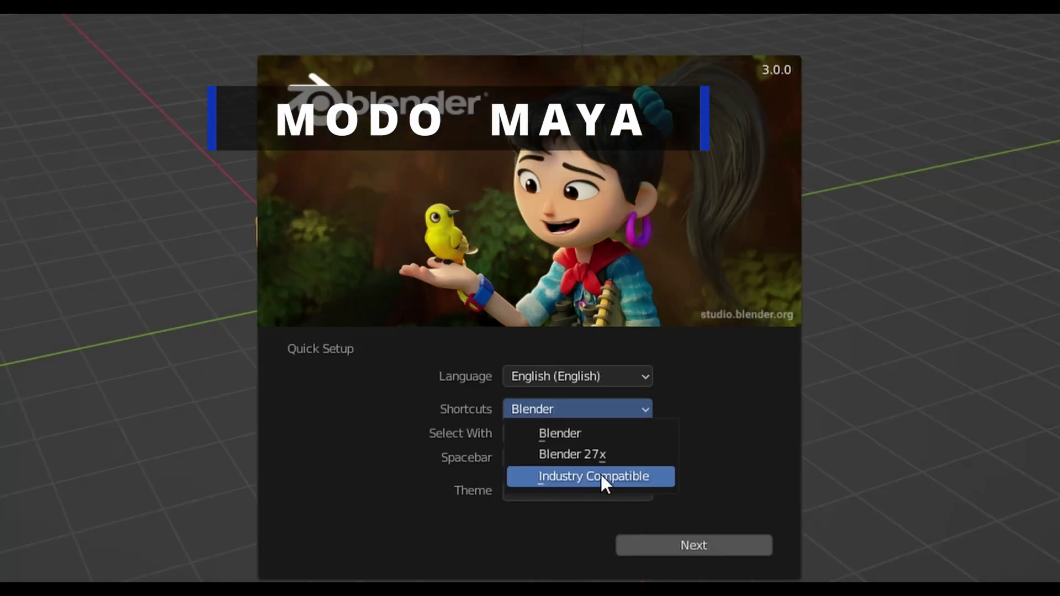
pyautogui.click(601, 478)
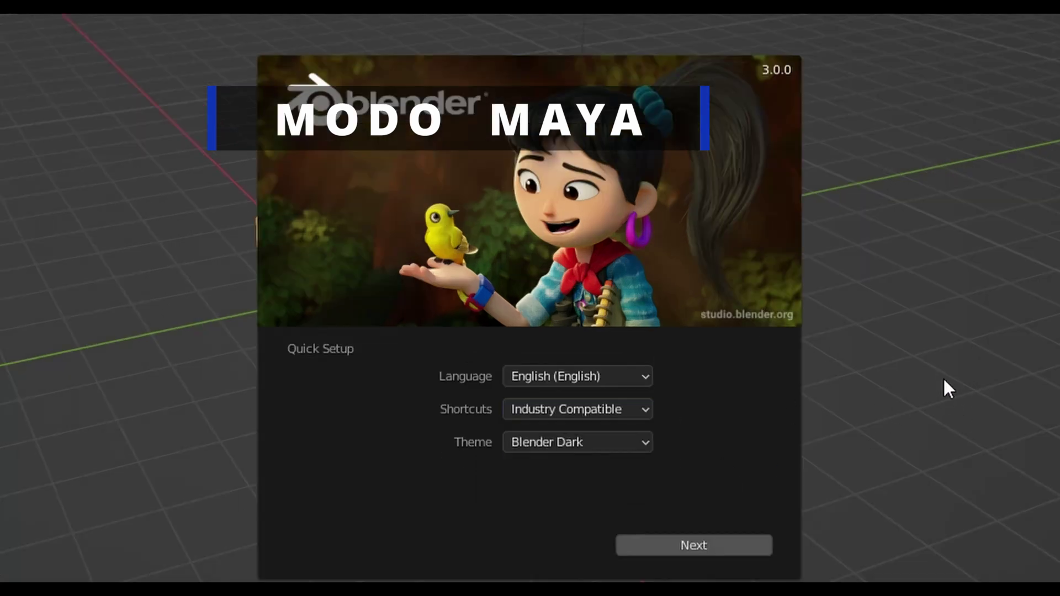
pyautogui.click(958, 372)
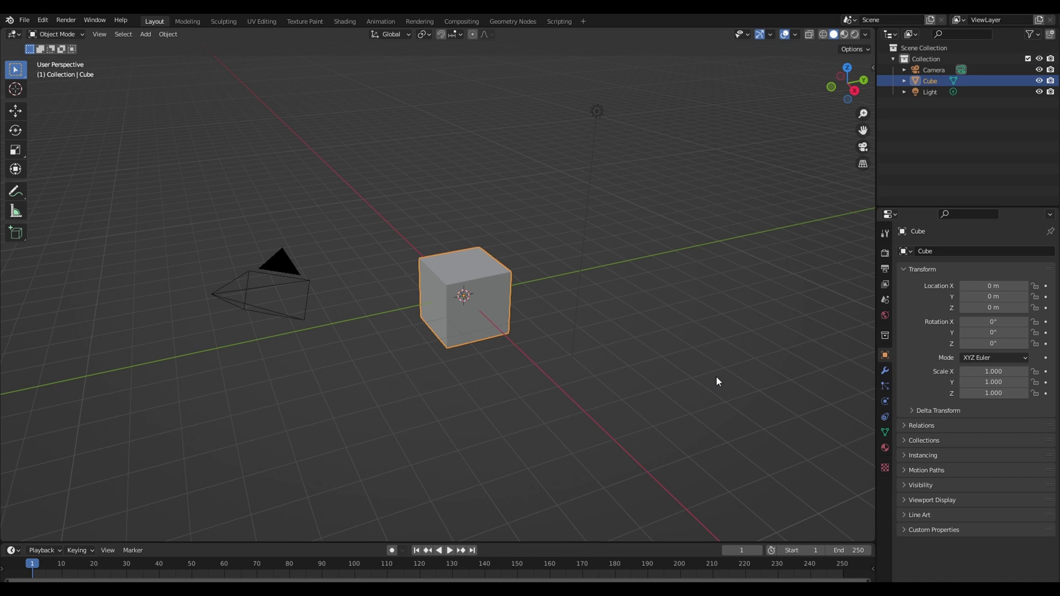
# - Check Preferences > Keymap for the Industry Compatible preset and expand the Window group
pyautogui.click(42, 21)
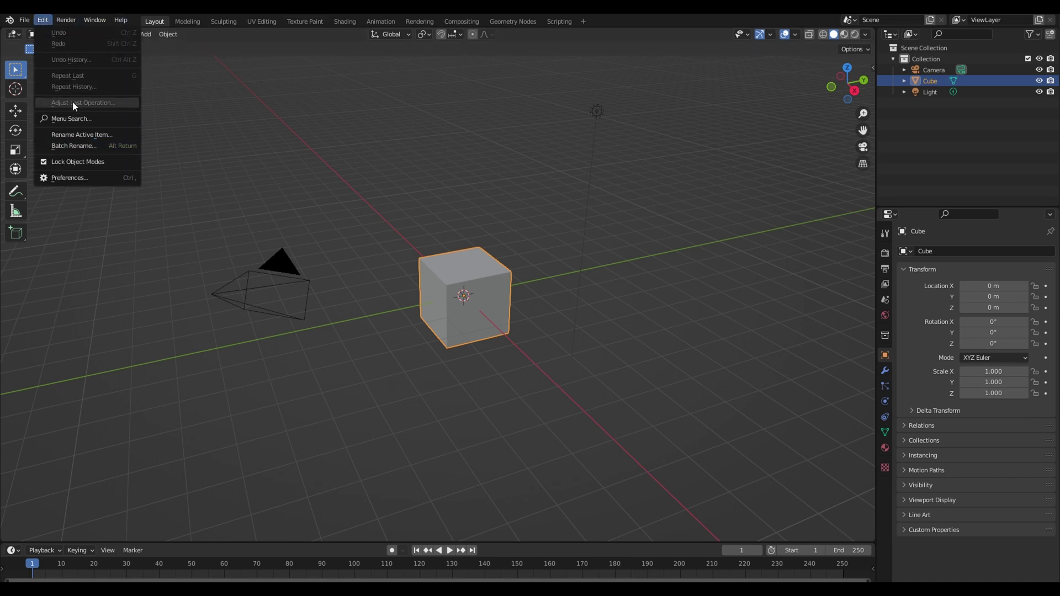
pyautogui.click(69, 177)
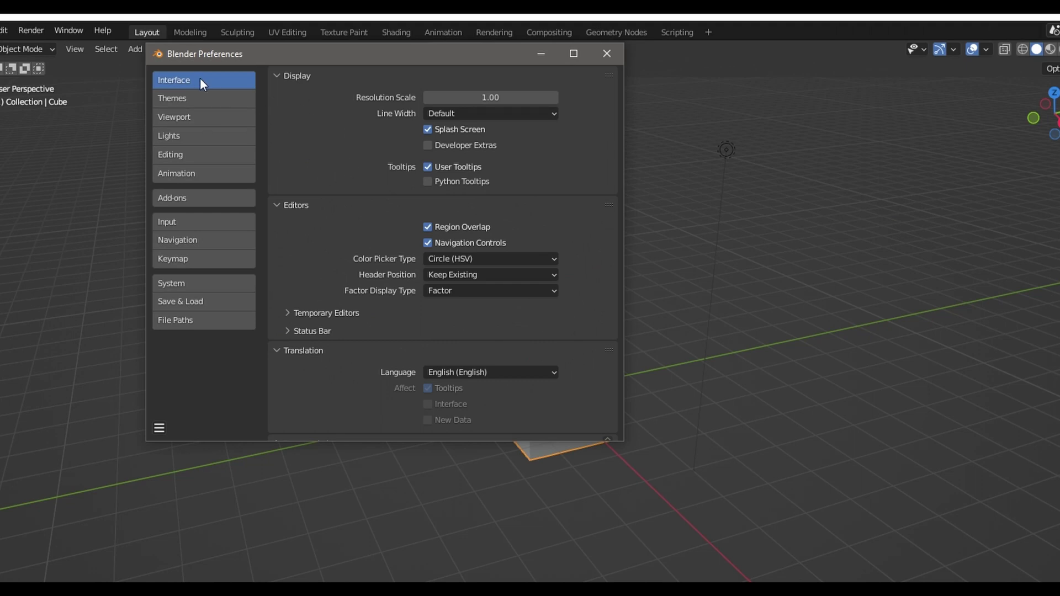
pyautogui.click(236, 263)
pyautogui.click(507, 98)
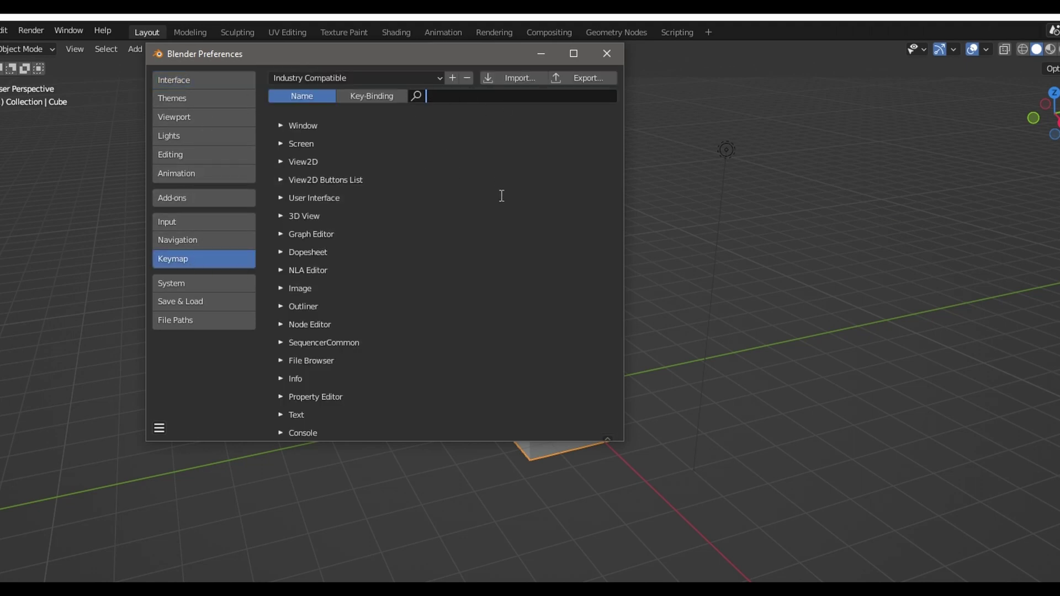
pyautogui.click(528, 154)
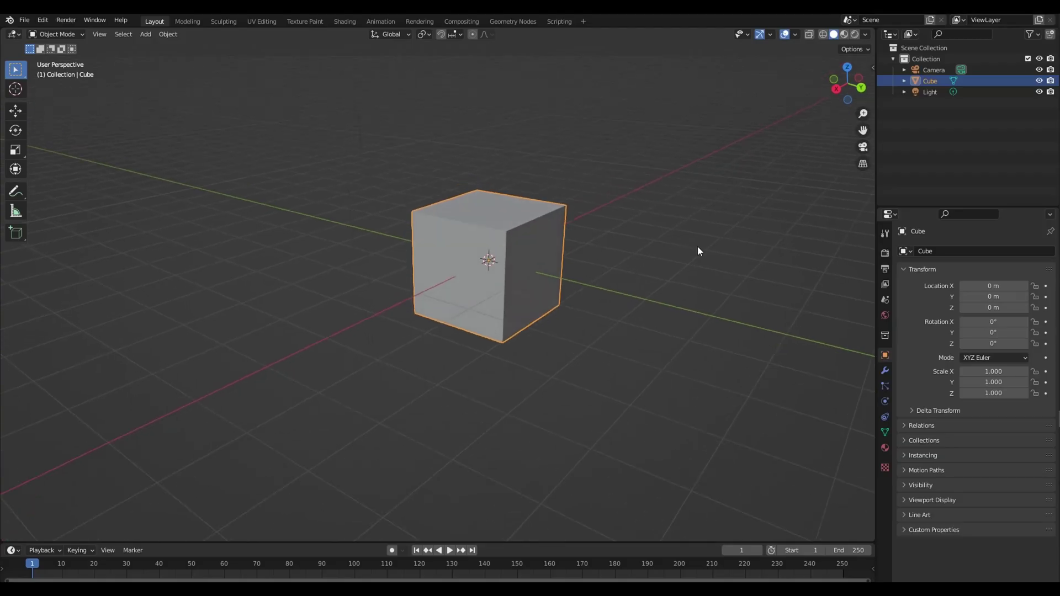
# - Orbit, pan and zoom the view on the cube with the new navigation
pyautogui.moveTo(710, 246)
pyautogui.keyDown('alt'); pyautogui.mouseDown()
pyautogui.moveTo(677, 259)
pyautogui.moveTo(721, 225)
pyautogui.moveTo(524, 250)
pyautogui.moveTo(693, 246)
pyautogui.mouseUp(); pyautogui.keyUp('alt')
pyautogui.moveTo(707, 242)
pyautogui.keyDown('alt'); pyautogui.mouseDown(button='middle')
pyautogui.moveTo(689, 216)
pyautogui.moveTo(726, 246)
pyautogui.moveTo(597, 227)
pyautogui.moveTo(706, 246)
pyautogui.moveTo(700, 274)
pyautogui.mouseUp(button='middle'); pyautogui.keyUp('alt')
pyautogui.moveTo(713, 280)
pyautogui.keyDown('alt'); pyautogui.mouseDown(button='right')
pyautogui.moveTo(704, 230)
pyautogui.moveTo(686, 277)
pyautogui.moveTo(682, 268)
pyautogui.moveTo(683, 182)
pyautogui.moveTo(687, 226)
pyautogui.mouseUp(button='right'); pyautogui.keyUp('alt')
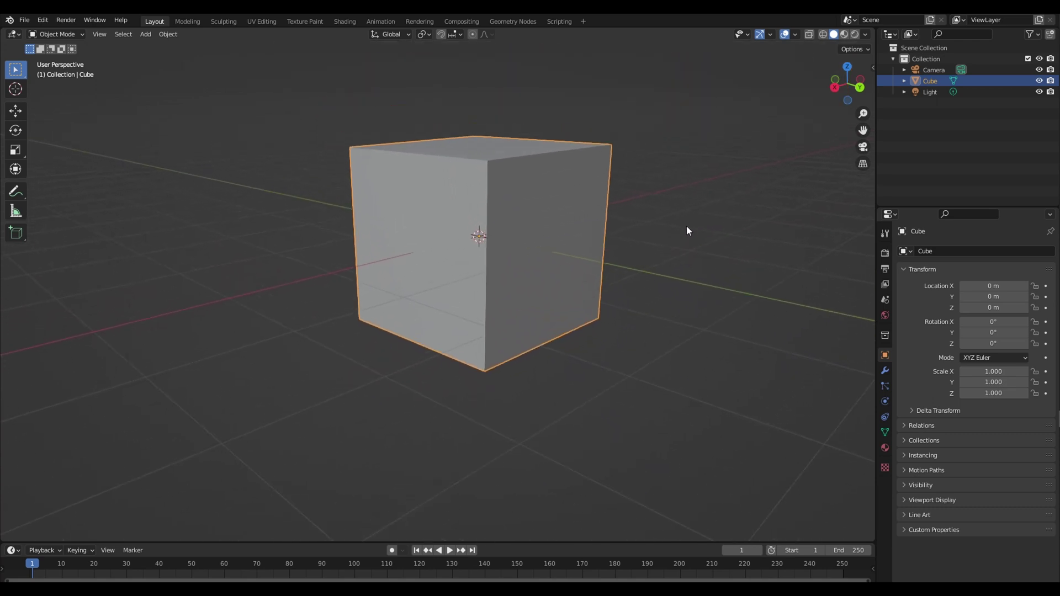
# - Set the Navigation zoom axis to Horizontal, save the preferences and close the window
pyautogui.click(42, 20)
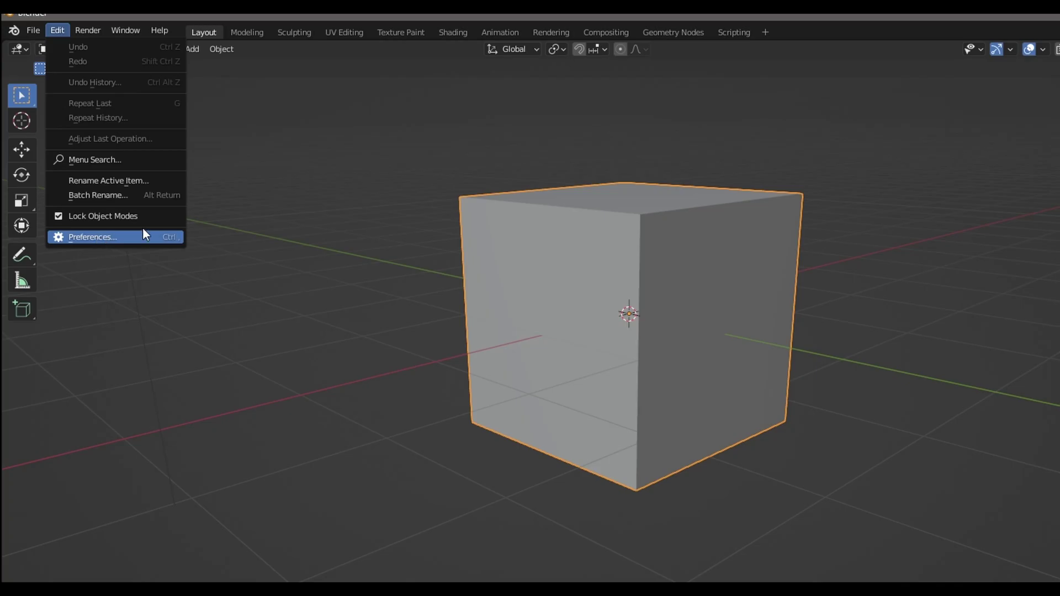
pyautogui.click(77, 178)
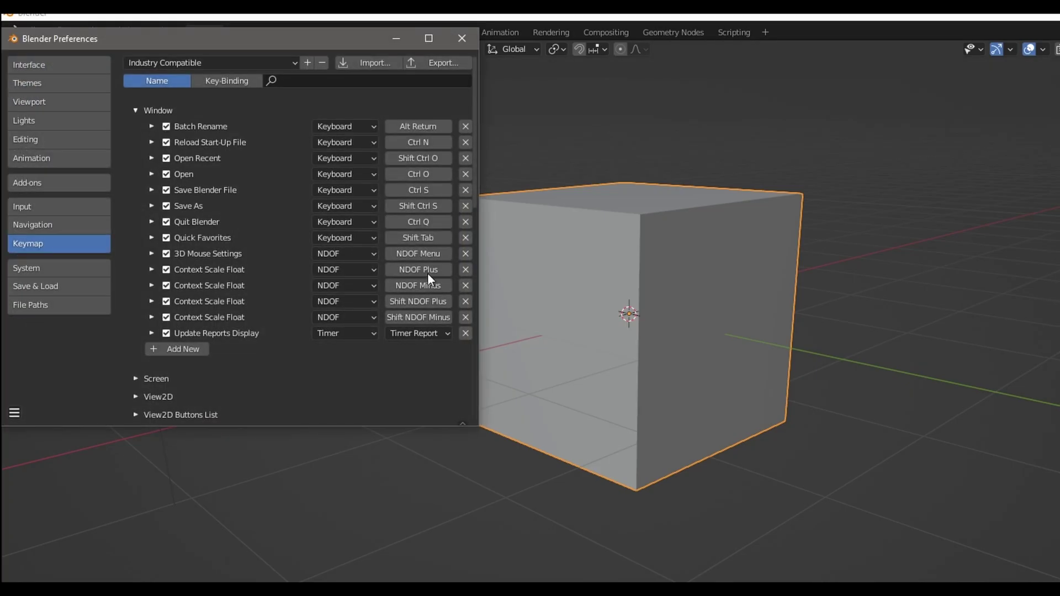
pyautogui.click(52, 224)
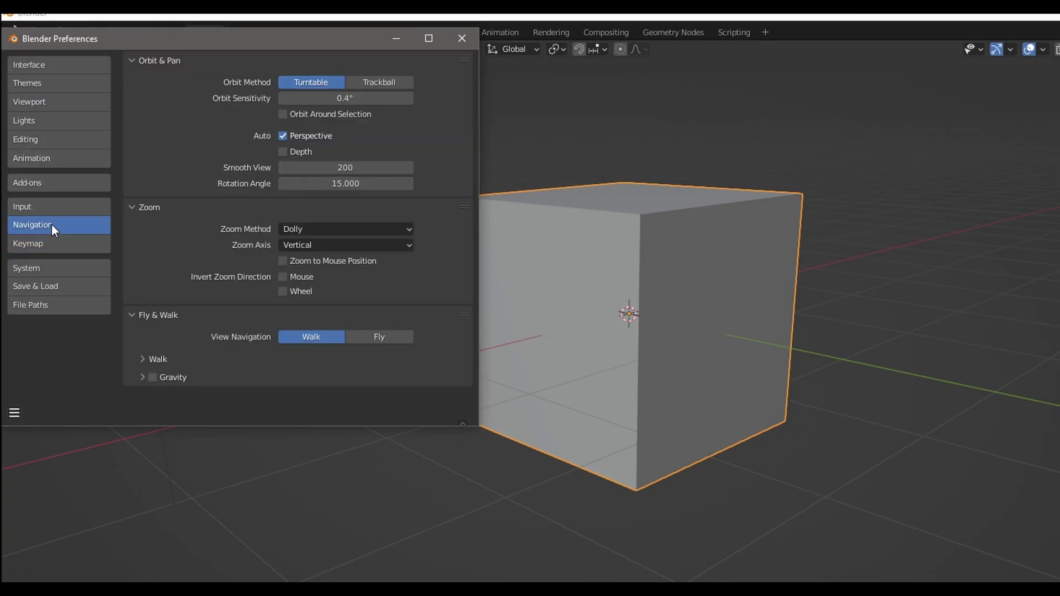
pyautogui.click(326, 246)
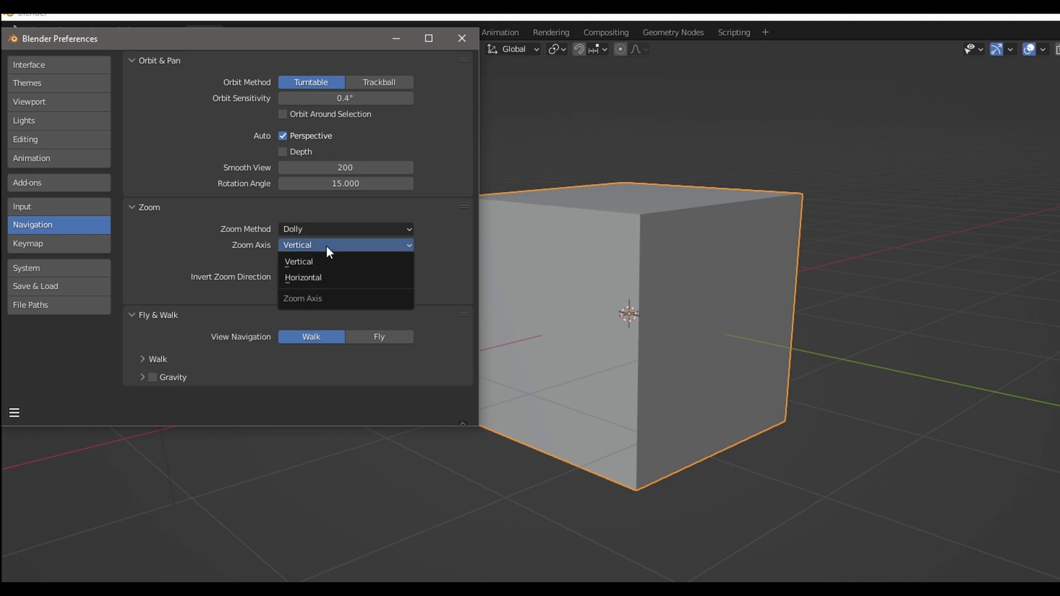
pyautogui.click(321, 278)
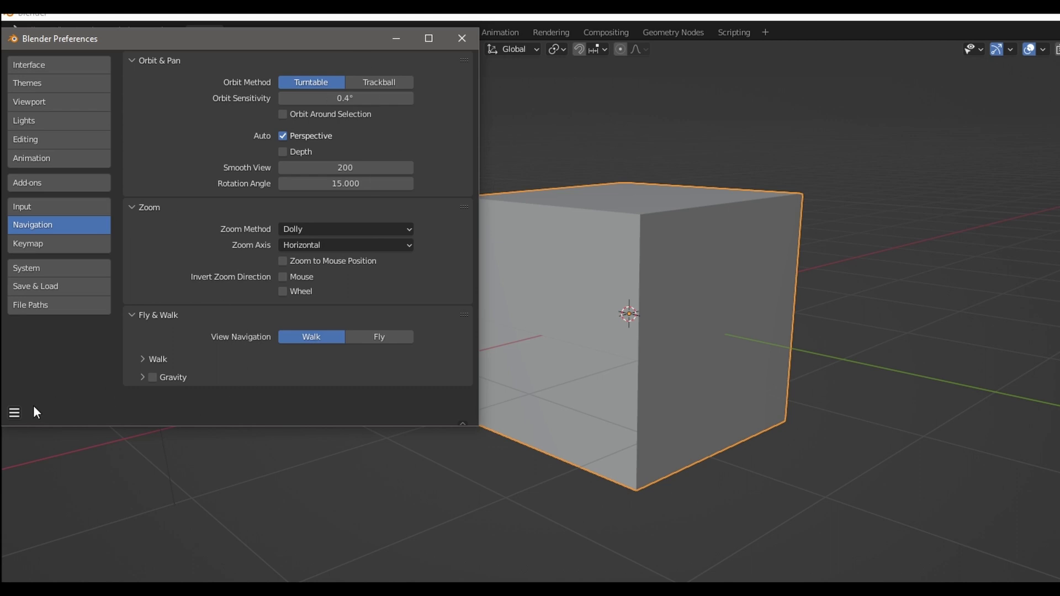
pyautogui.click(14, 413)
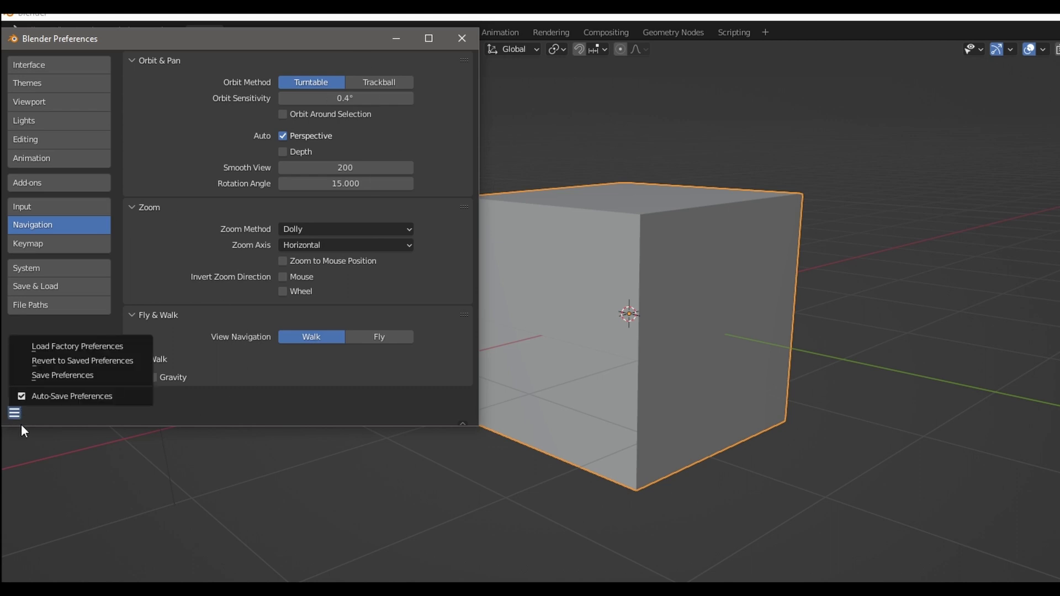
pyautogui.click(61, 376)
pyautogui.click(463, 39)
# - Scroll-zoom, orbit and pan the viewport around the cube
pyautogui.scroll(-3, 685, 265)
pyautogui.moveTo(661, 265)
pyautogui.mouseDown(button='middle')
pyautogui.moveTo(677, 310)
pyautogui.moveTo(517, 323)
pyautogui.moveTo(623, 310)
pyautogui.moveTo(667, 261)
pyautogui.moveTo(638, 286)
pyautogui.mouseUp(button='middle')
pyautogui.scroll(2, 638, 286)
pyautogui.moveTo(863, 113); pyautogui.dragTo(863, 123)
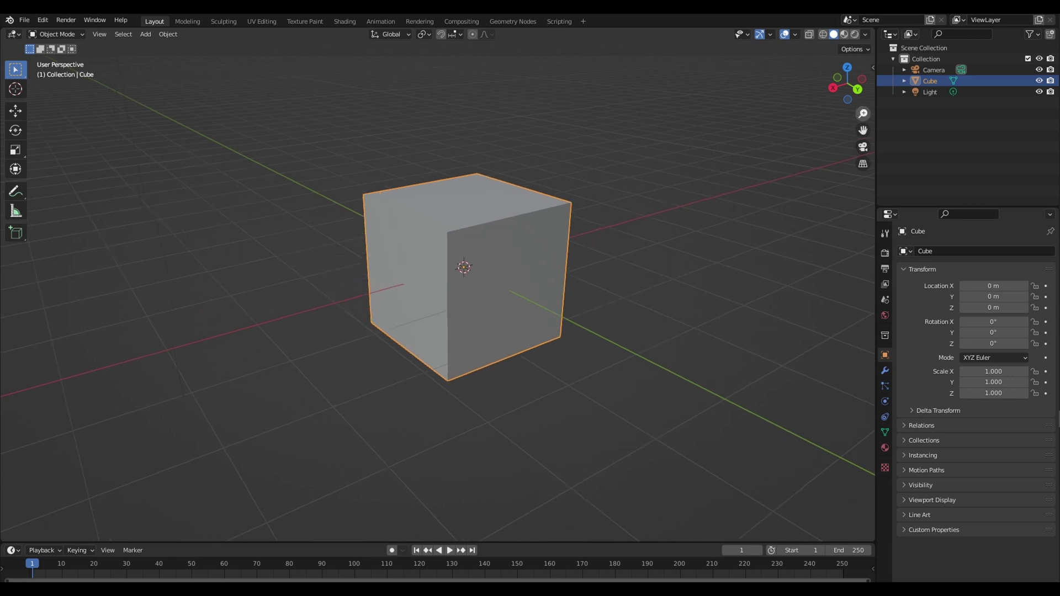
# - Try axis-aligned orthographic and perspective views of the cube with the navigation gizmo
pyautogui.click(857, 89)
pyautogui.moveTo(849, 76)
pyautogui.mouseDown()
pyautogui.moveTo(723, 250)
pyautogui.moveTo(725, 323)
pyautogui.moveTo(717, 260)
pyautogui.moveTo(729, 296)
pyautogui.moveTo(694, 308)
pyautogui.moveTo(506, 279)
pyautogui.moveTo(590, 277)
pyautogui.moveTo(604, 302)
pyautogui.moveTo(562, 289)
pyautogui.mouseUp()
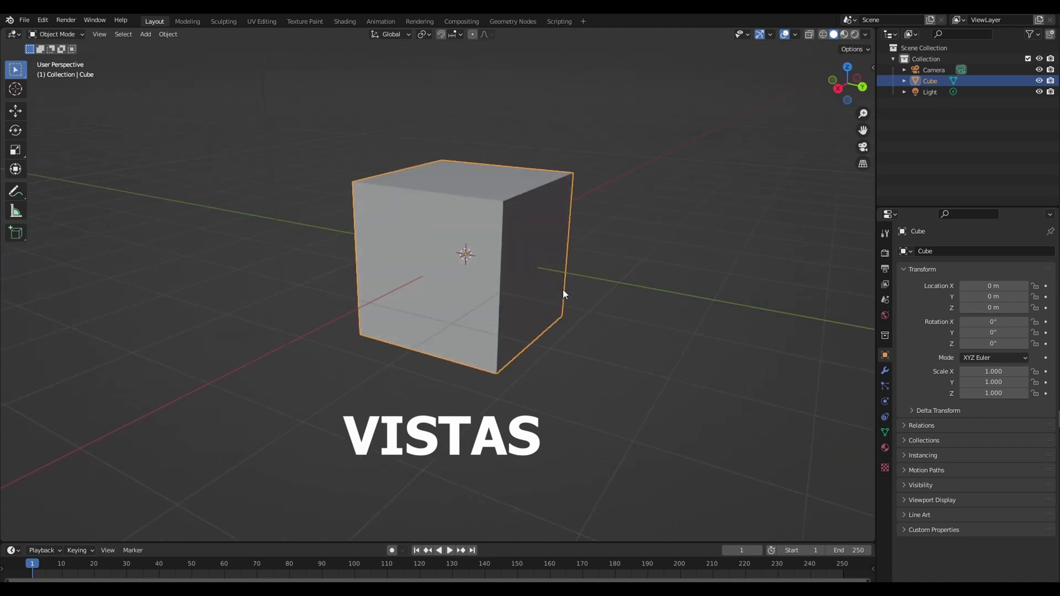
pyautogui.click(863, 164)
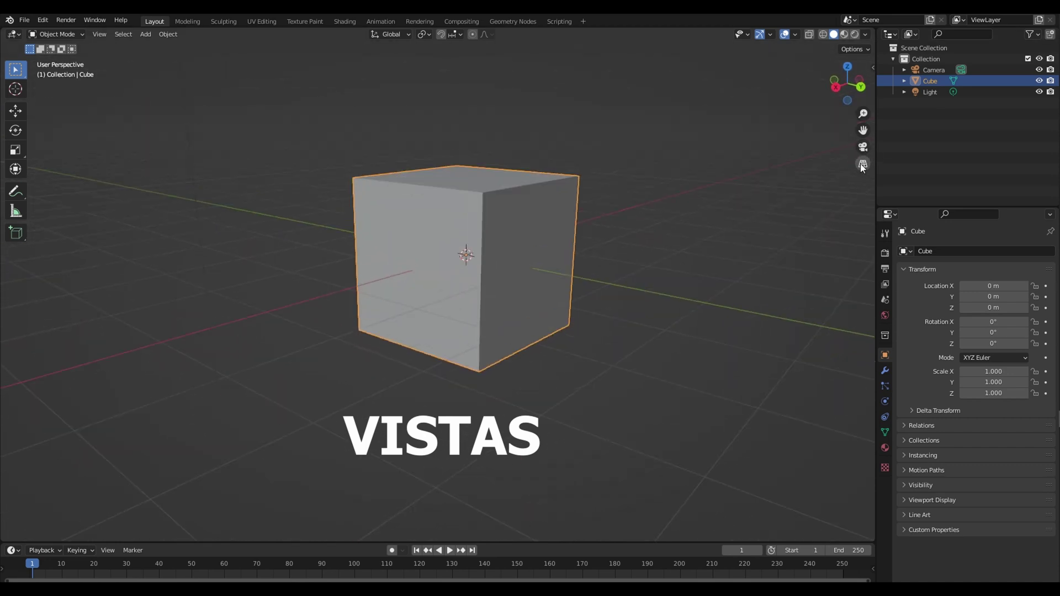
pyautogui.moveTo(355, 264); pyautogui.dragTo(493, 281, button='middle')
# - Move the cube along Y to -0.356 m and begin rotating it
pyautogui.press('w')
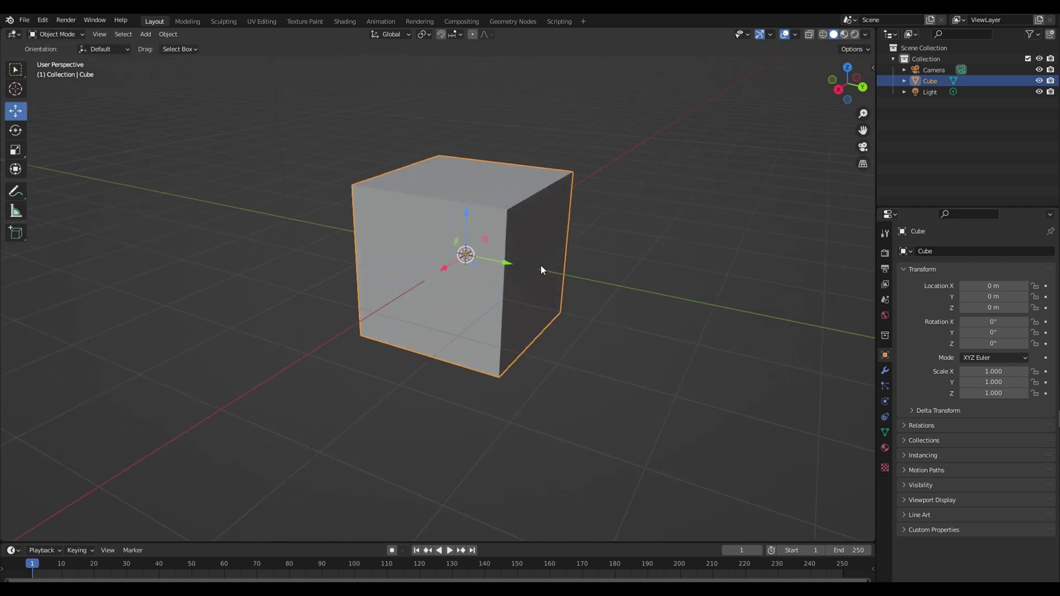
pyautogui.moveTo(509, 267)
pyautogui.mouseDown()
pyautogui.moveTo(563, 291)
pyautogui.moveTo(495, 279)
pyautogui.moveTo(447, 234)
pyautogui.moveTo(471, 270)
pyautogui.moveTo(460, 222)
pyautogui.moveTo(476, 243)
pyautogui.moveTo(485, 221)
pyautogui.moveTo(461, 258)
pyautogui.moveTo(435, 262)
pyautogui.moveTo(464, 258)
pyautogui.mouseUp()
pyautogui.press('e')
# - Finish the Z rotation at -63.2°, scale the cube to 1.026, and set orientation to View
pyautogui.press('r')
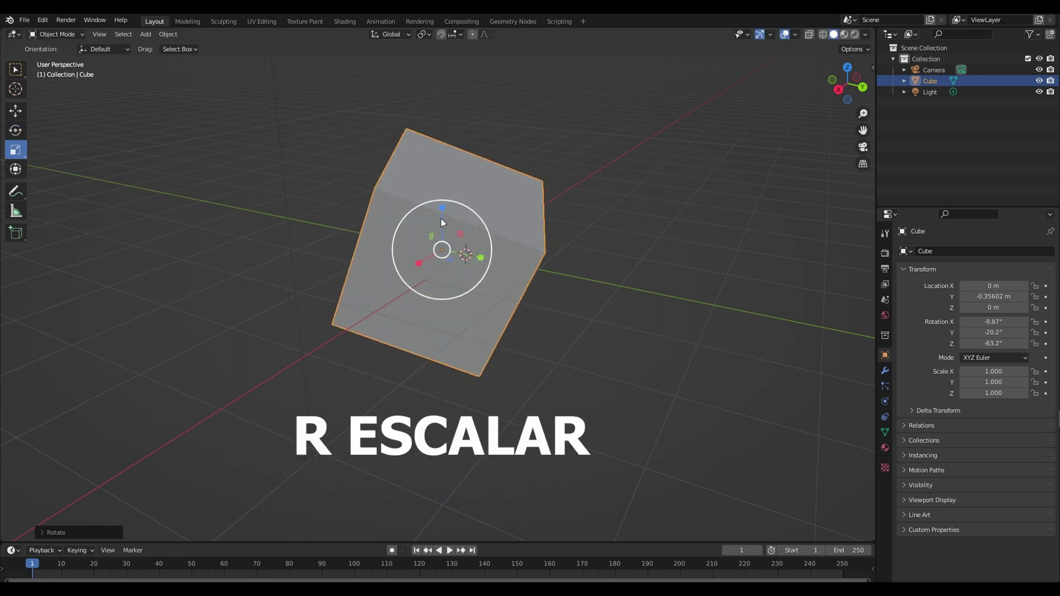
pyautogui.moveTo(441, 201); pyautogui.dragTo(442, 199)
pyautogui.press(',')
pyautogui.click(601, 253)
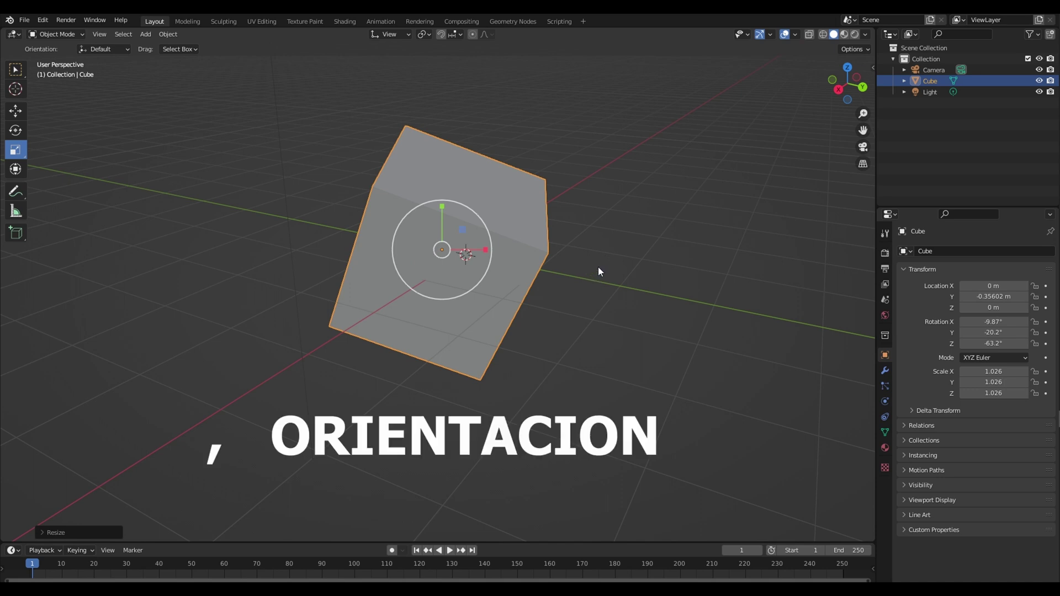
pyautogui.press(',')
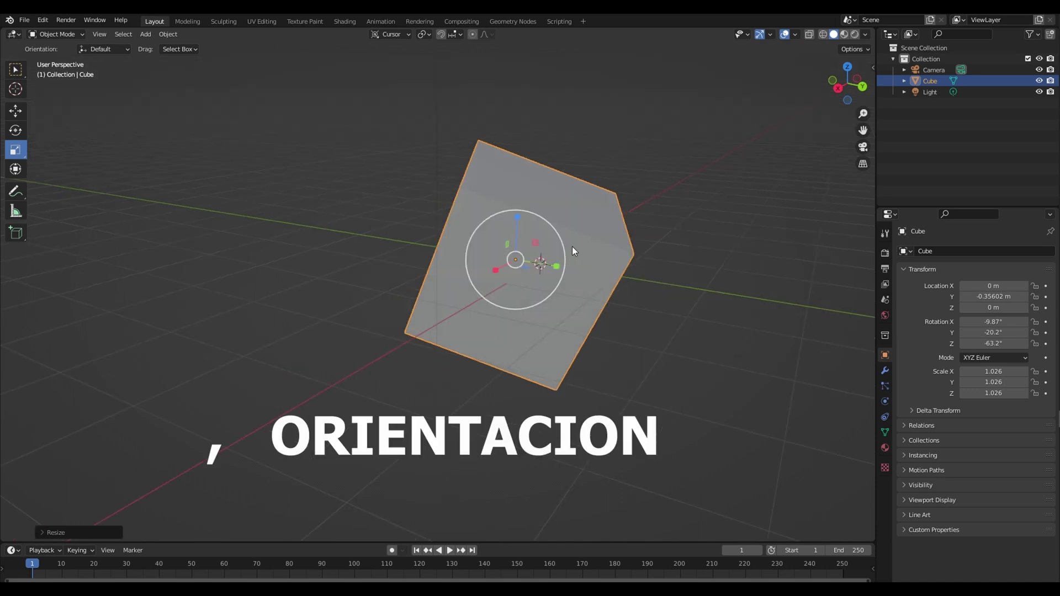
# - Keyframe the cube's location, rotation and scale at frame 1 and play the animation
pyautogui.press('i')
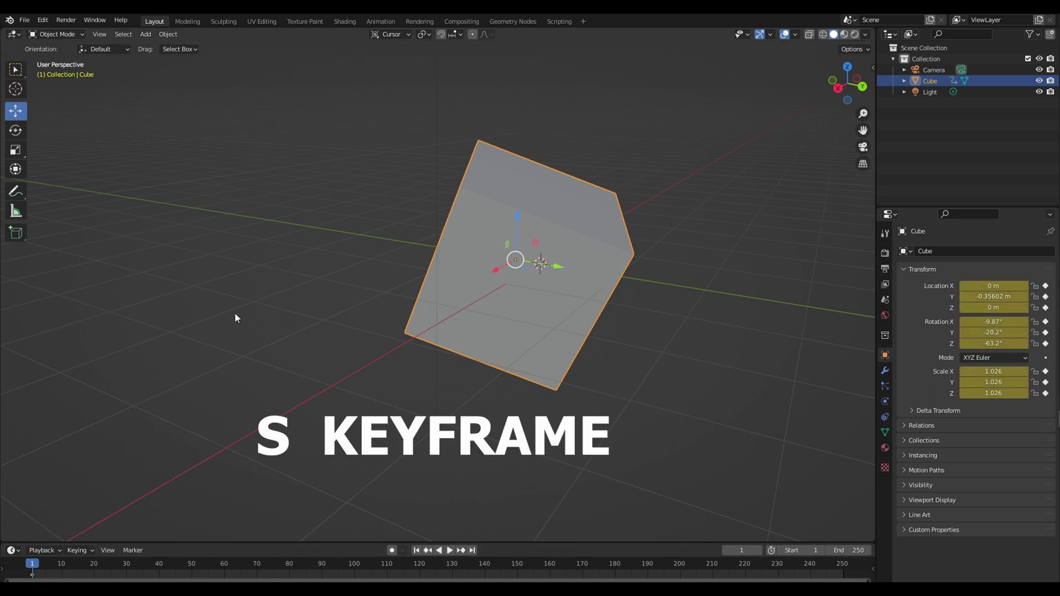
pyautogui.press('space')
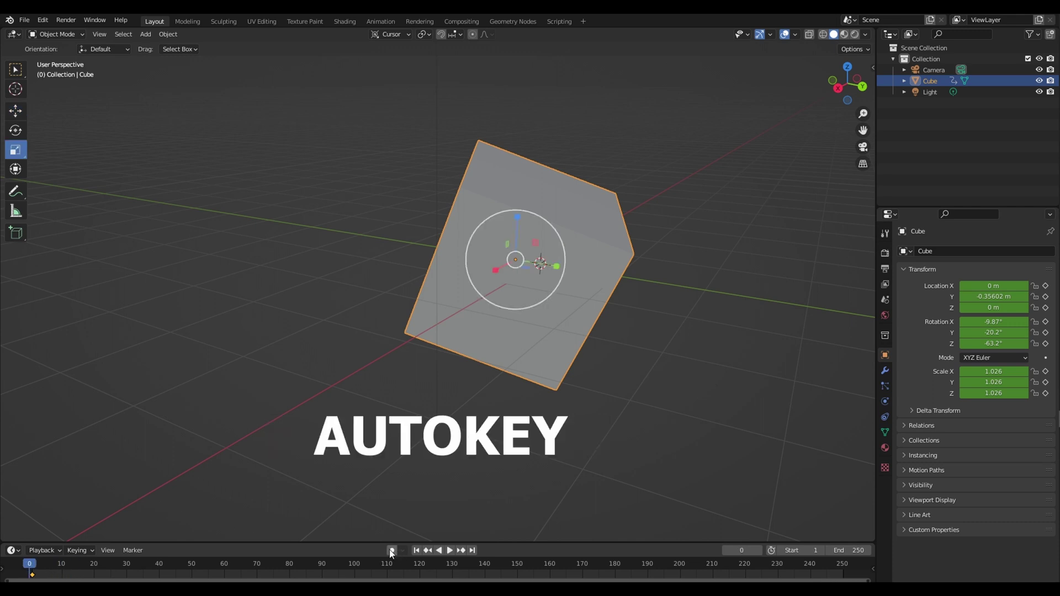
# - With auto-key on, pose the cube at frame 41: Y 0.426 m, Z 0.228 m, rotated 11.5°, 23.2°, -62.6°
pyautogui.click(392, 551)
pyautogui.moveTo(54, 563); pyautogui.dragTo(132, 574)
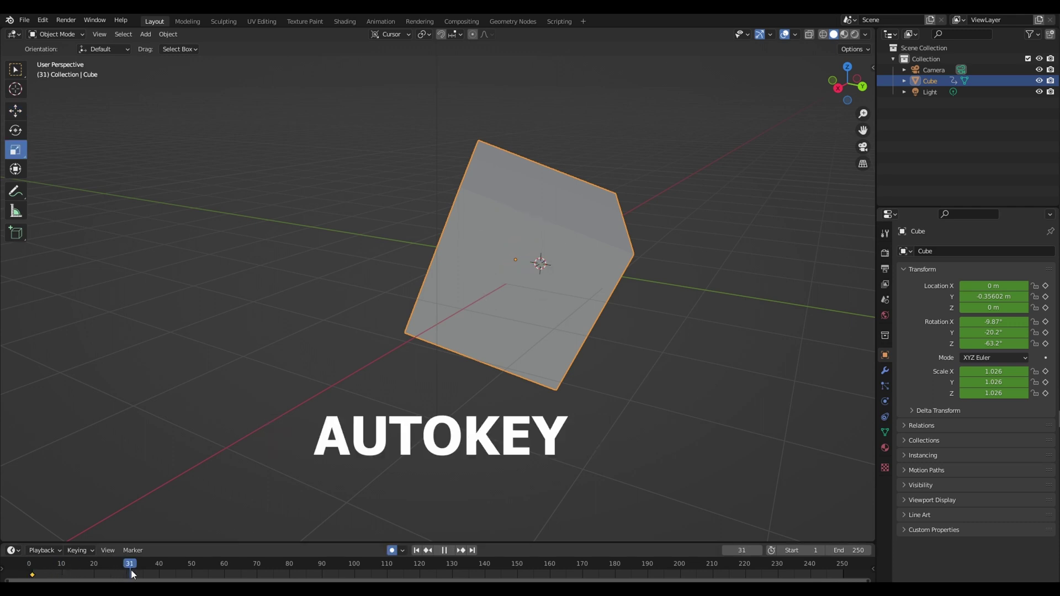
pyautogui.click(161, 575)
pyautogui.hotkey('shift', 'space')
pyautogui.press('g')
pyautogui.moveTo(558, 264)
pyautogui.mouseDown()
pyautogui.moveTo(656, 292)
pyautogui.moveTo(544, 210)
pyautogui.moveTo(576, 205)
pyautogui.moveTo(547, 232)
pyautogui.mouseUp()
pyautogui.hotkey('shift', 'space')
pyautogui.press('r')
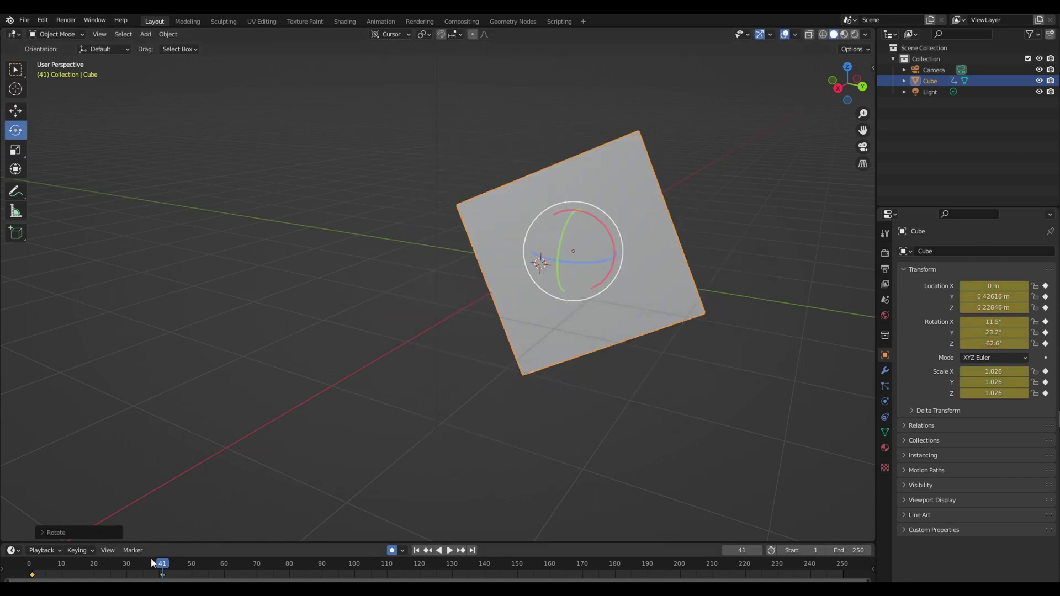
# - Play the keyframed animation and then stop playback
pyautogui.press('space')
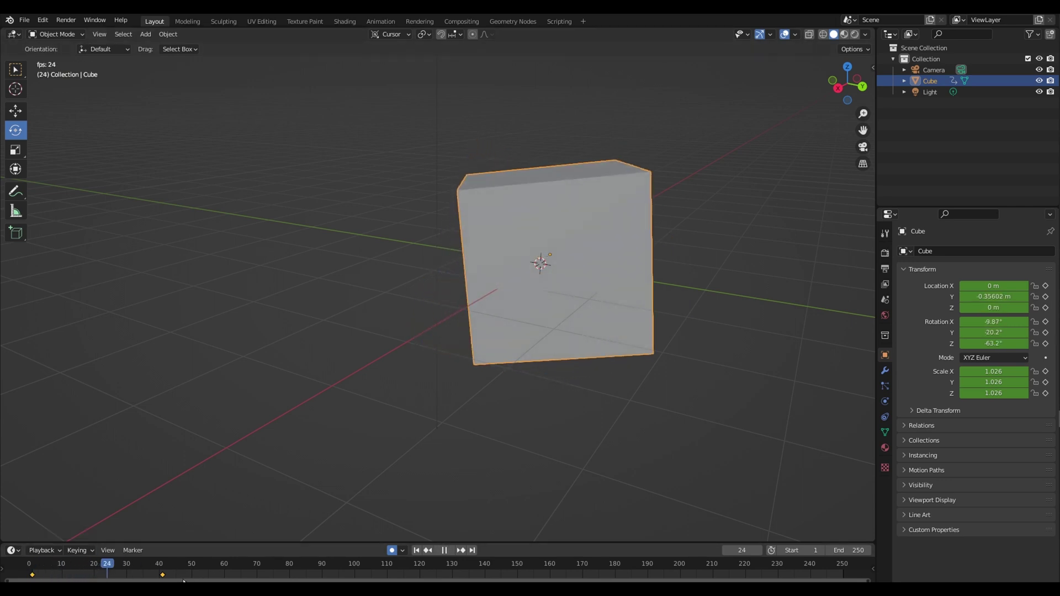
pyautogui.click(208, 564)
pyautogui.press('space')
pyautogui.press('space')
pyautogui.press('space')
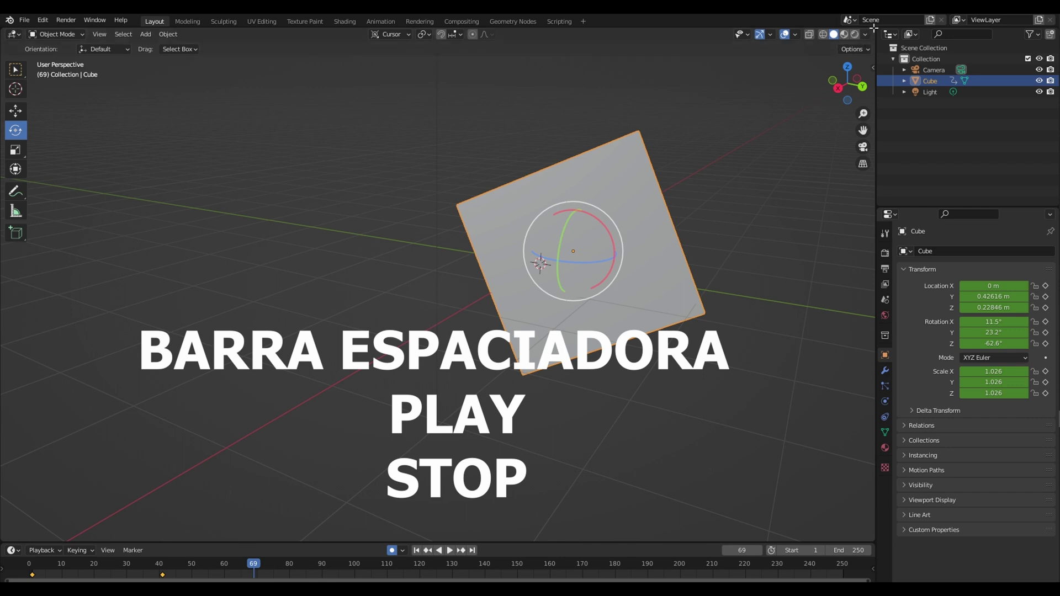
# - Split the 3D view into side-by-side viewports, browse editor types, then merge the middle viewport back
pyautogui.moveTo(872, 29); pyautogui.dragTo(415, 221)
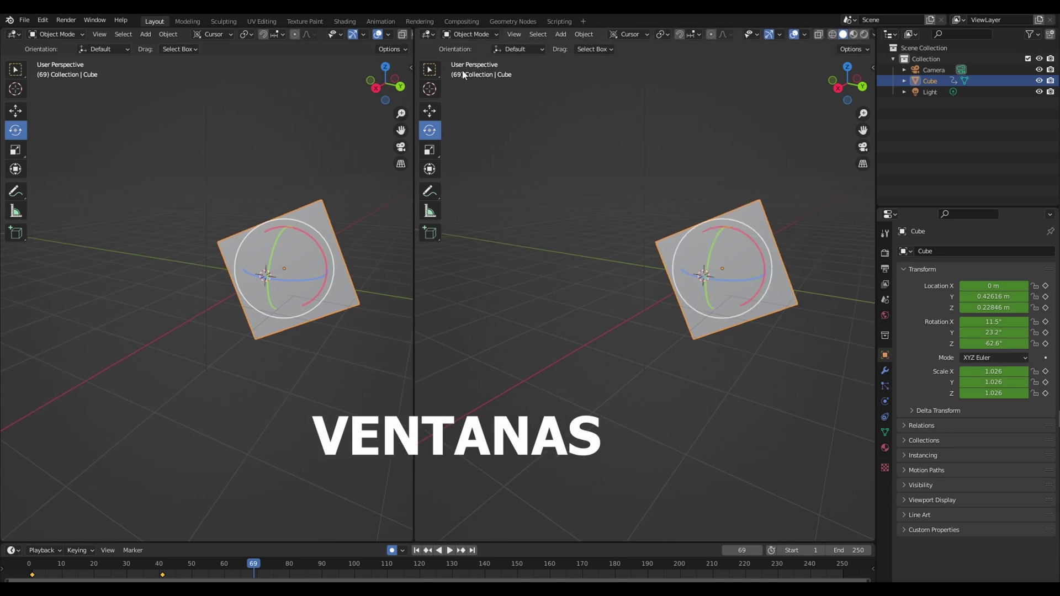
pyautogui.click(430, 34)
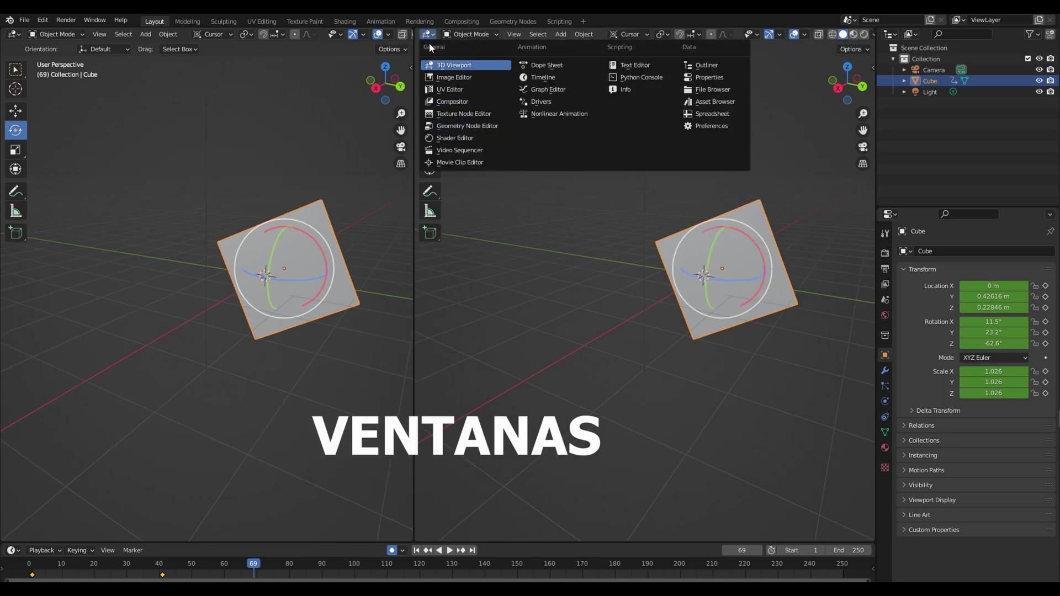
pyautogui.press('Escape')
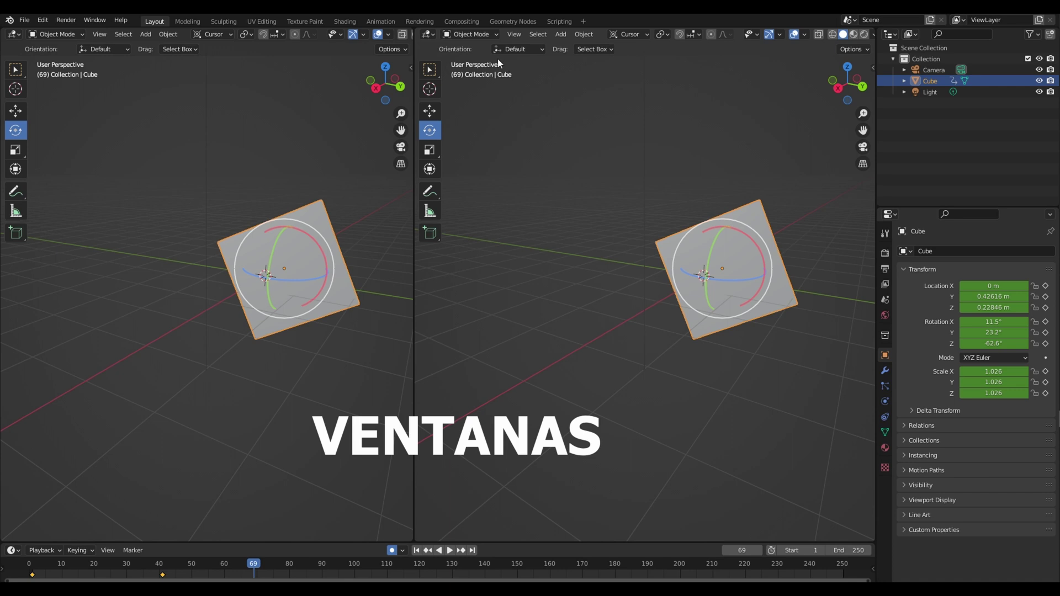
pyautogui.click(429, 34)
pyautogui.press('Escape')
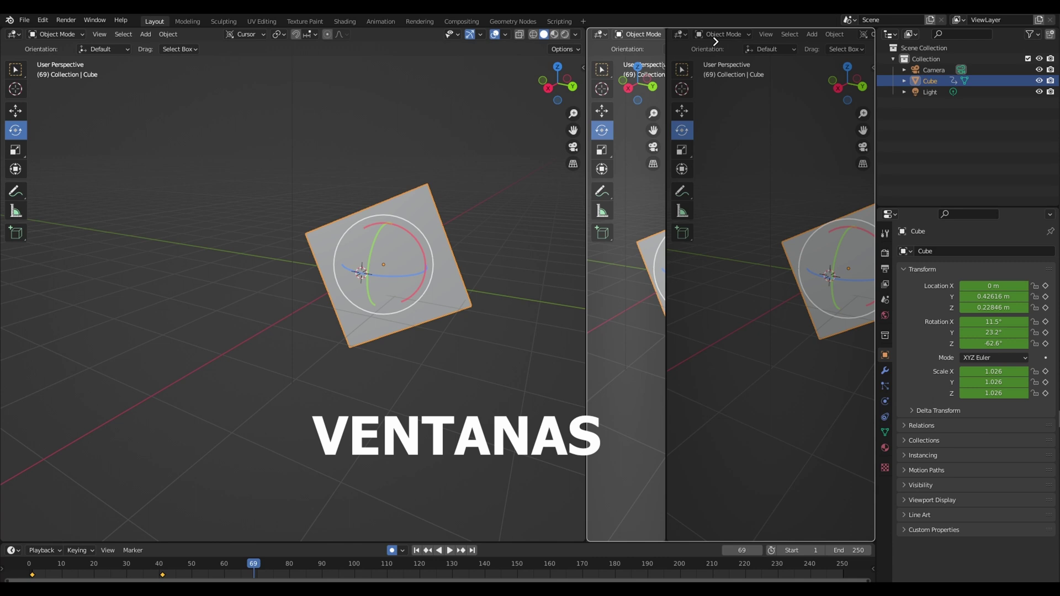
pyautogui.press('Escape')
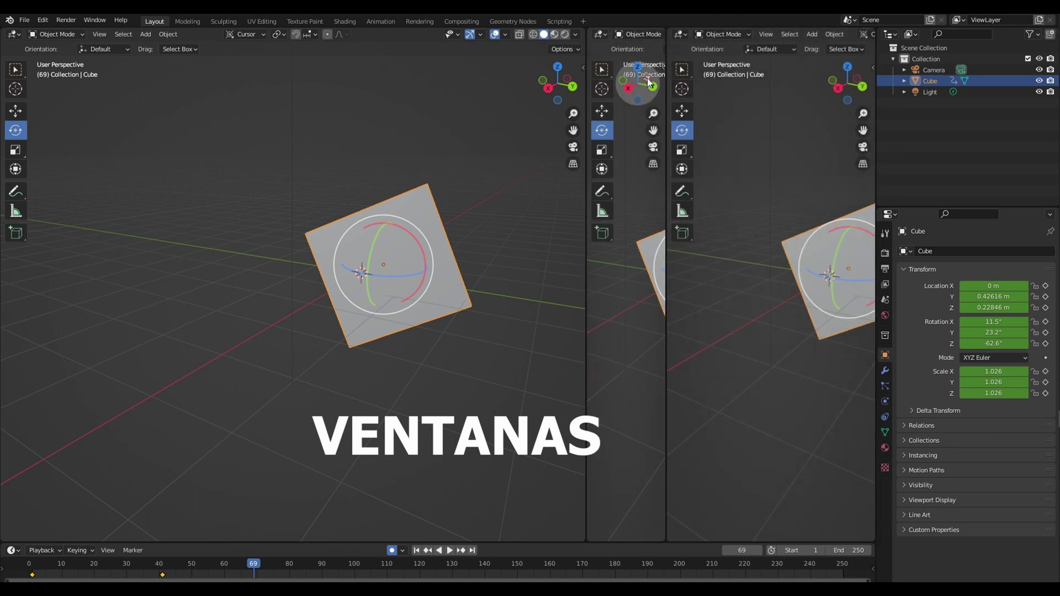
pyautogui.moveTo(657, 31); pyautogui.dragTo(749, 218)
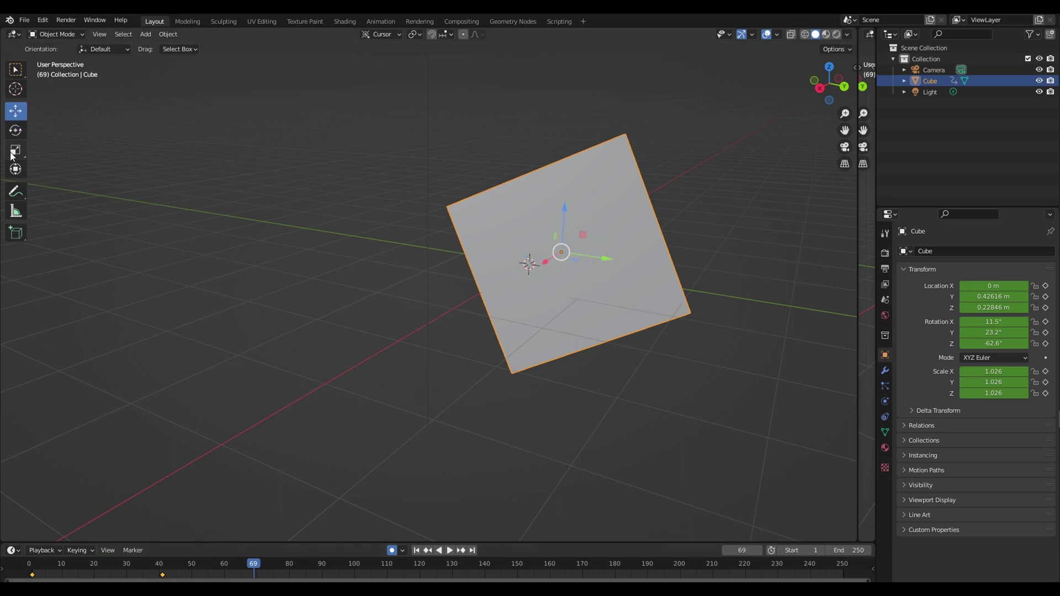
# - Switch from the Transform tool to the Move tool in the toolbar
pyautogui.click(16, 169)
pyautogui.click(15, 111)
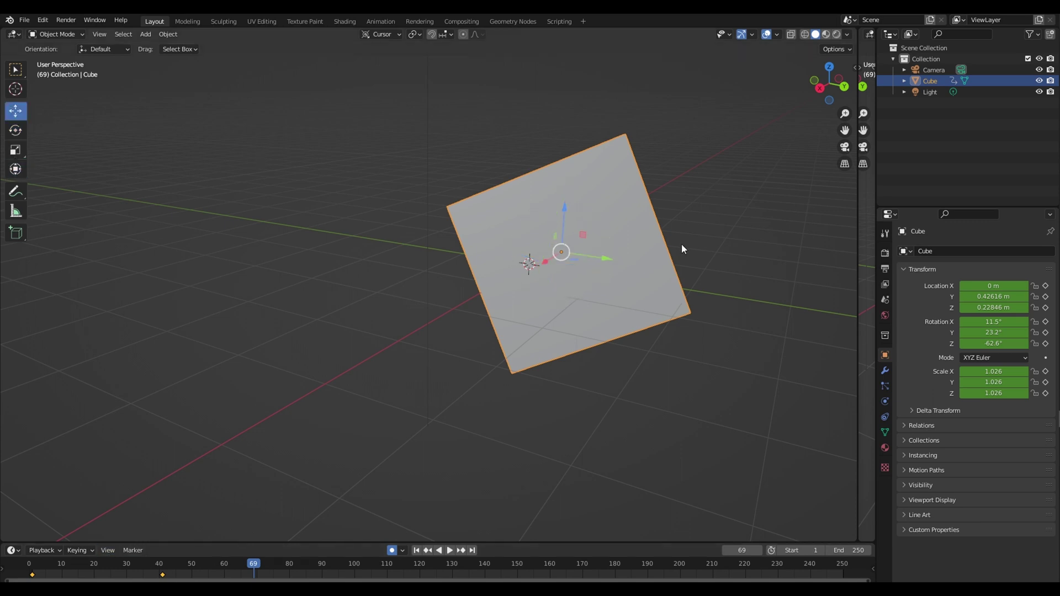